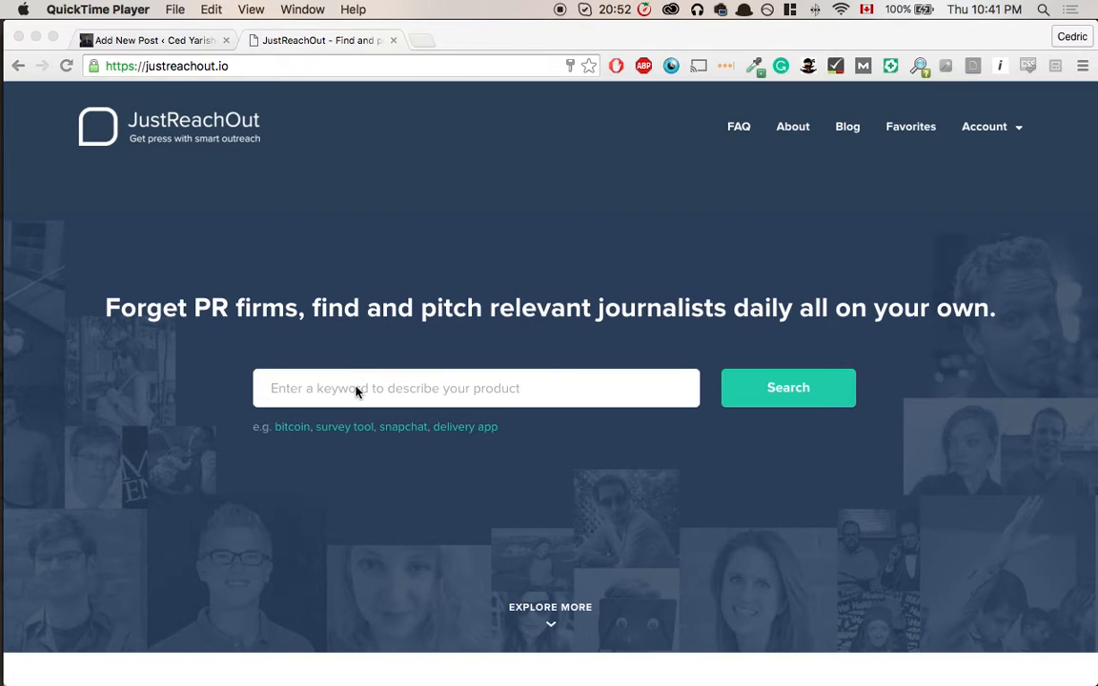
- Search JustReachOut for journalists writing about 'virtual reality'
left_click(387, 387)
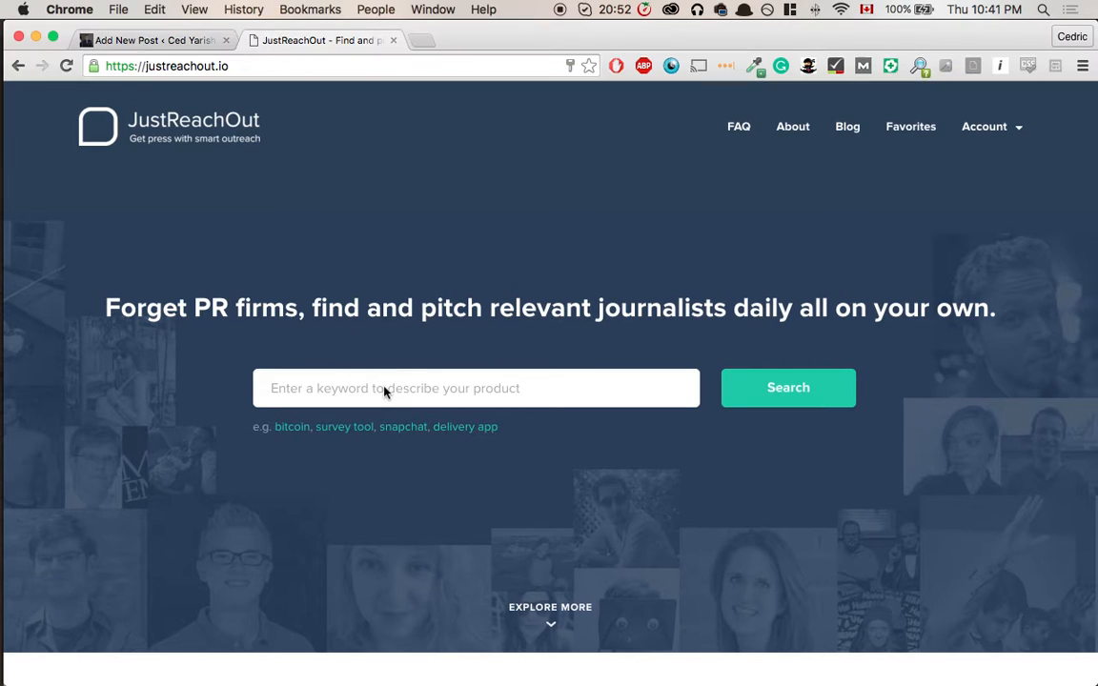
type("vi")
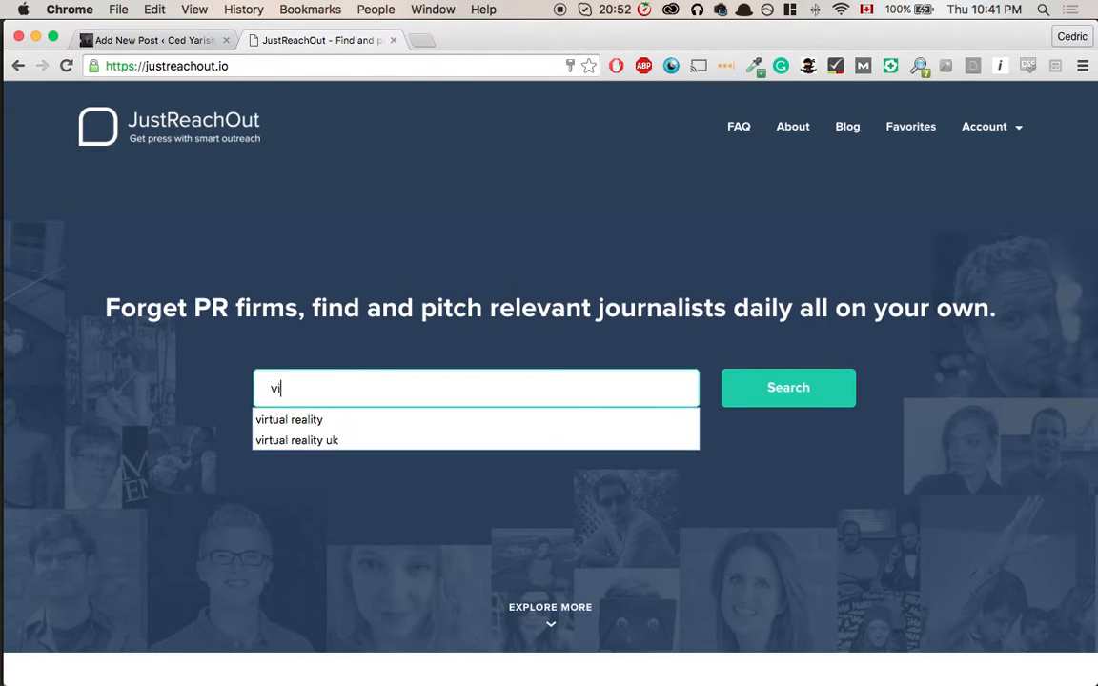
type("rtual reality")
key("Return")
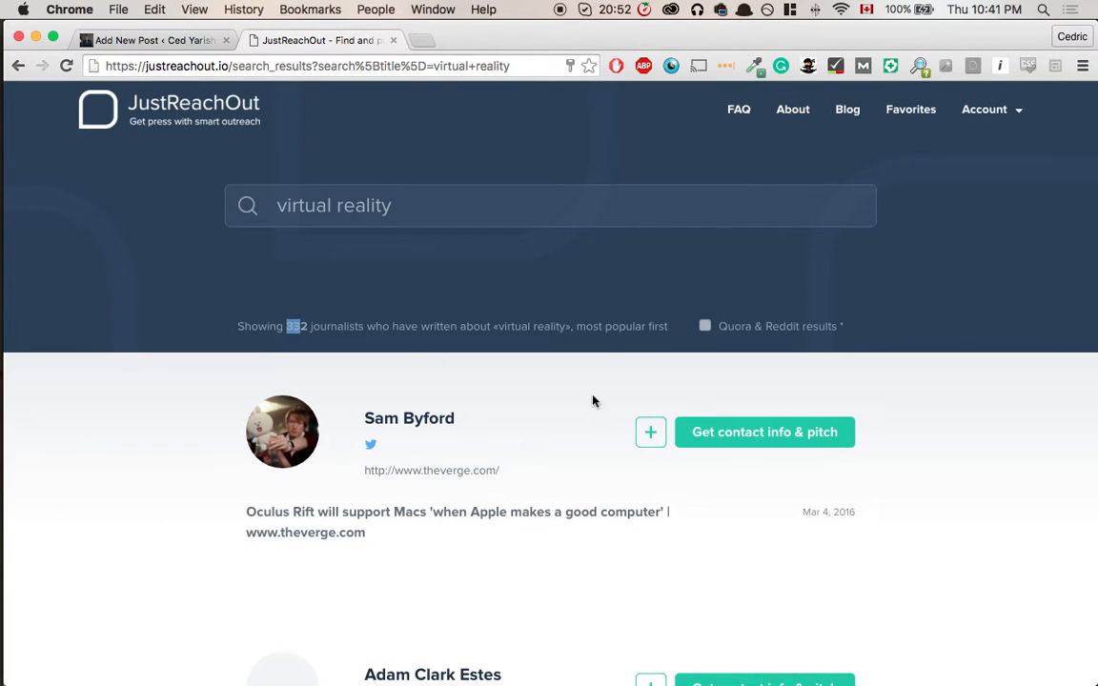
scroll(592, 400, "down", 3)
scroll(578, 448, "down", 5)
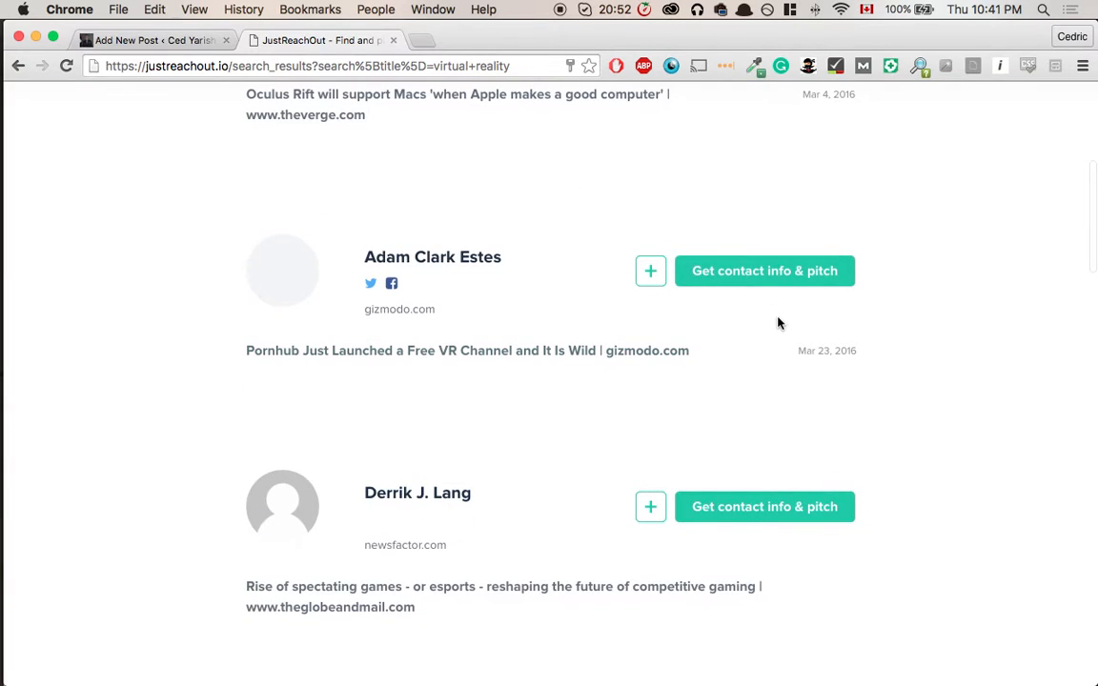
scroll(778, 324, "up", 1)
scroll(847, 473, "down", 3)
scroll(848, 473, "down", 3)
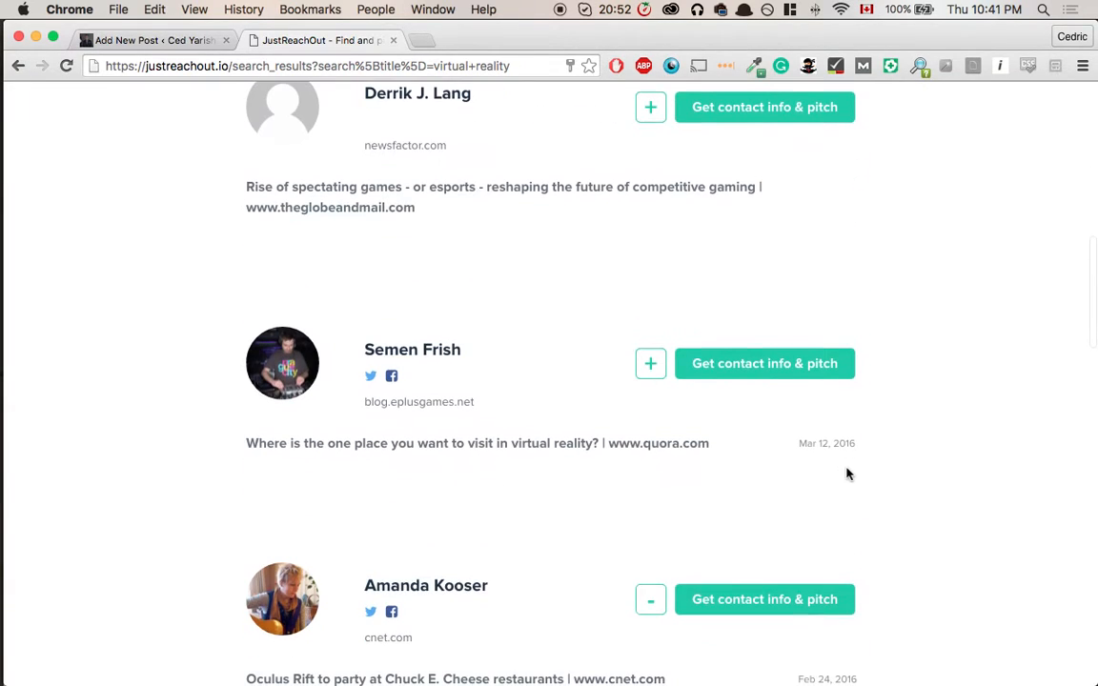
scroll(831, 385, "up", 5)
- Browse to page 2 of the results and start a pitch to Scott Stein of cnet.com
left_click(985, 9)
left_click(939, 125)
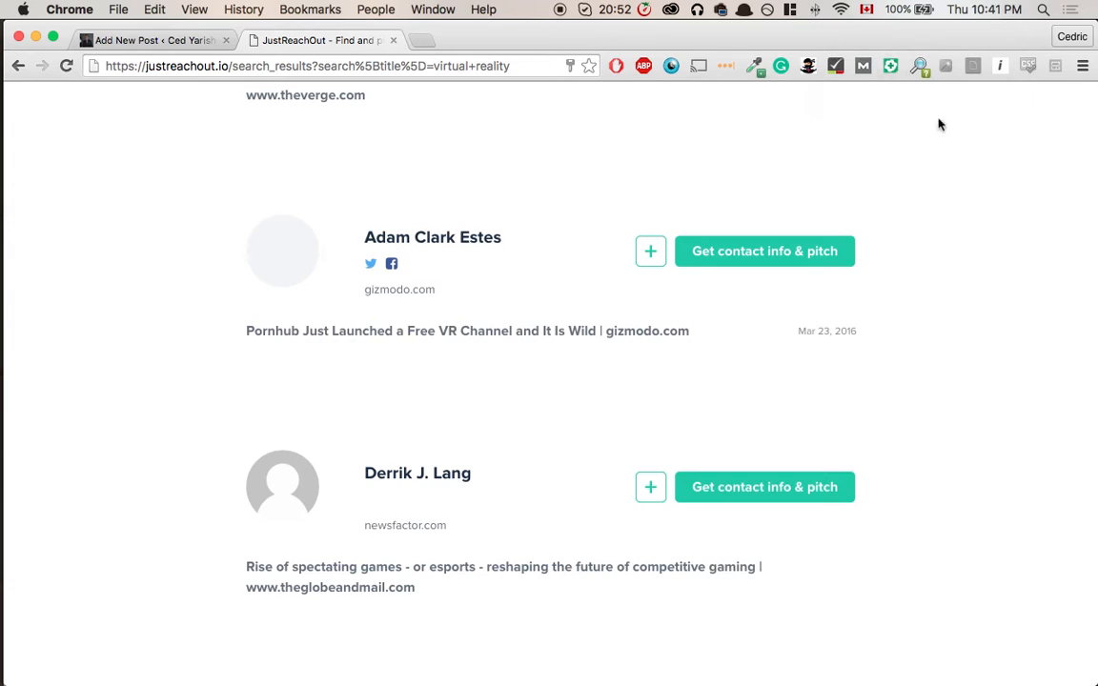
scroll(832, 331, "down", 1)
scroll(831, 338, "down", 2)
scroll(831, 339, "down", 1)
scroll(832, 341, "down", 2)
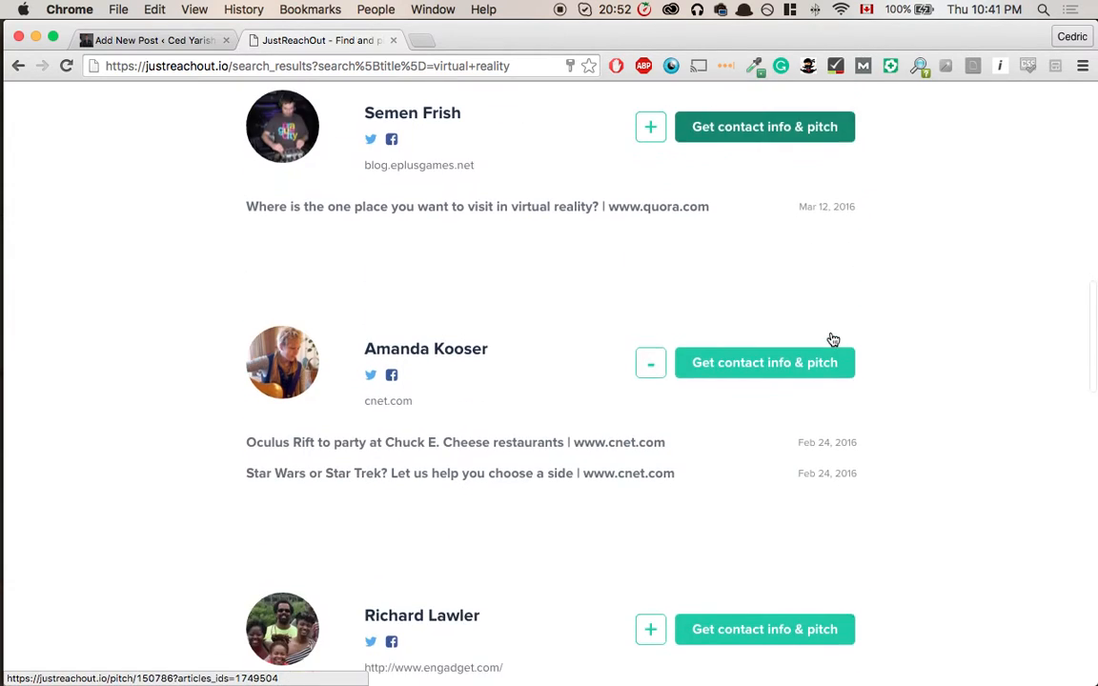
scroll(825, 490, "down", 1)
scroll(825, 490, "down", 4)
scroll(828, 491, "up", 15)
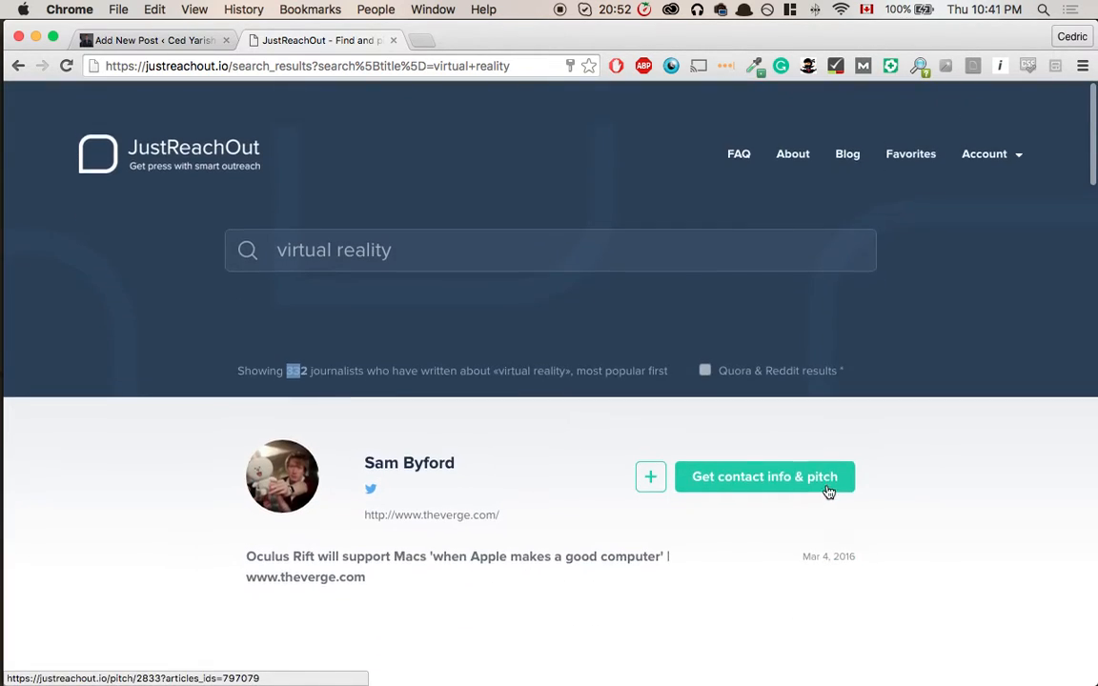
scroll(828, 492, "down", 3)
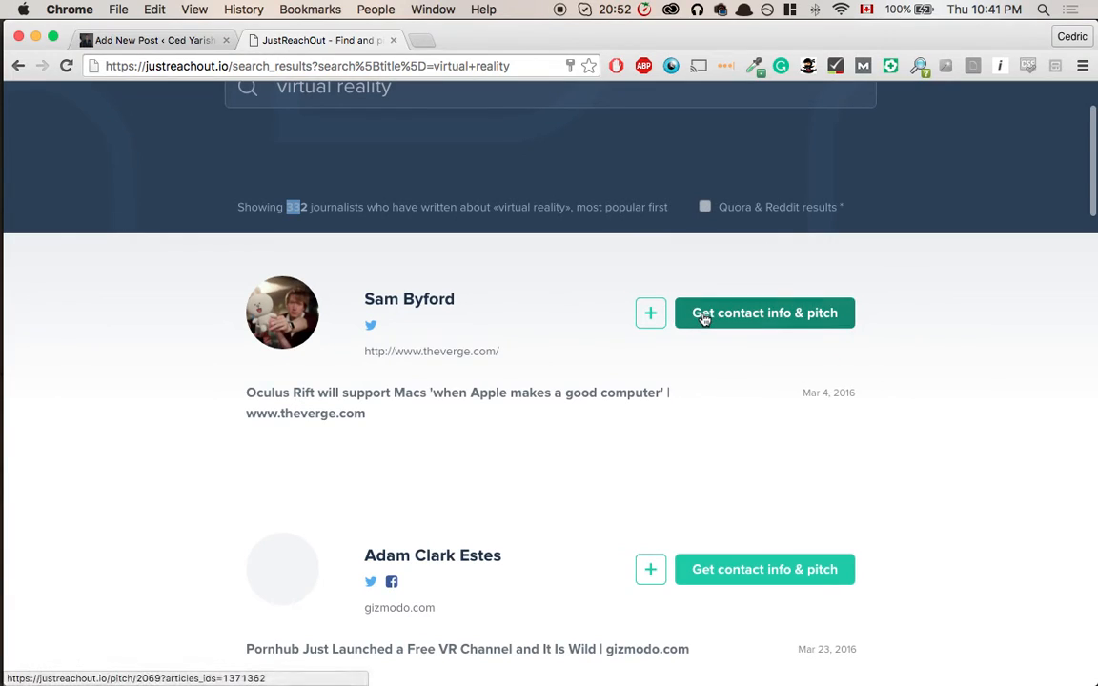
scroll(718, 477, "down", 3)
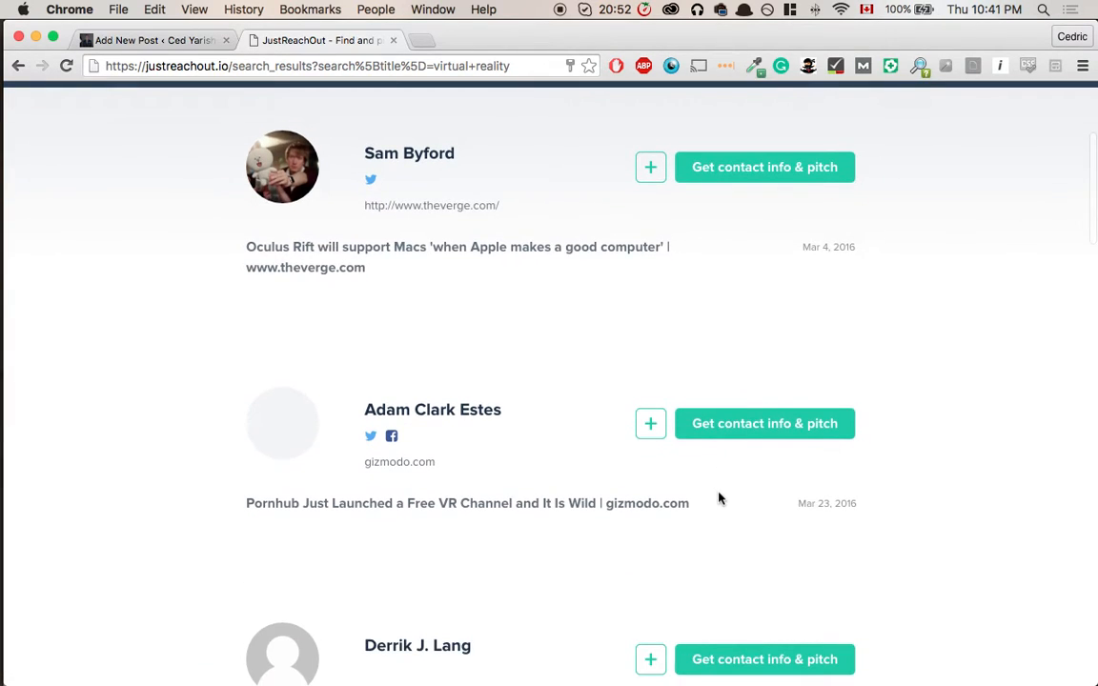
scroll(719, 498, "down", 4)
scroll(719, 498, "down", 4)
scroll(719, 497, "down", 2)
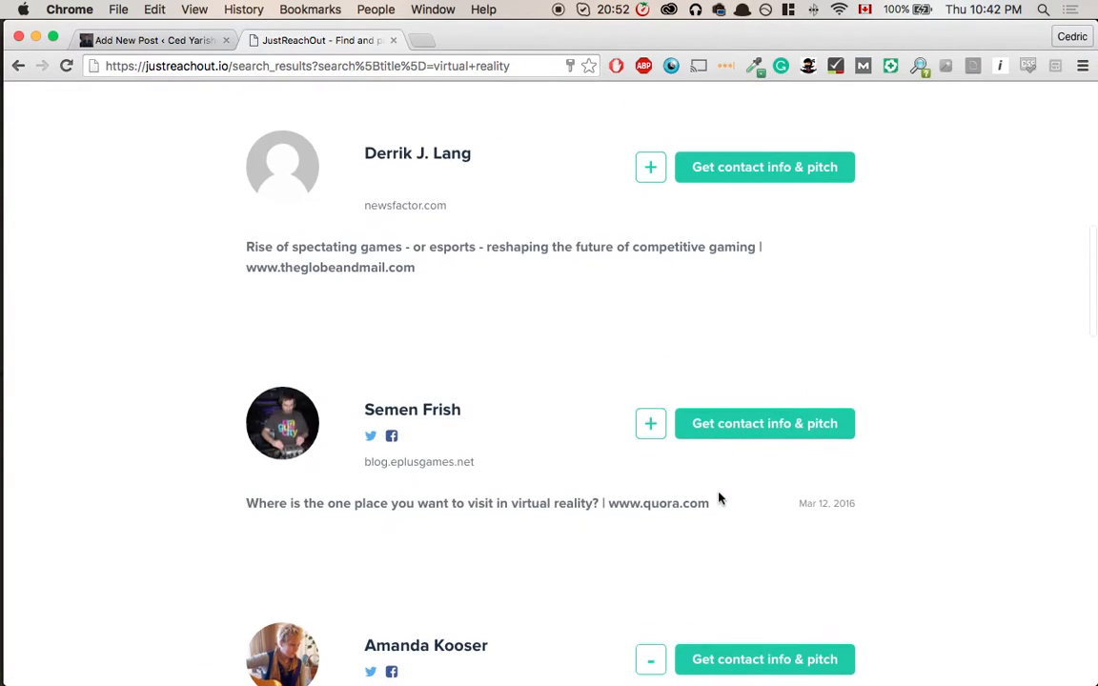
scroll(719, 498, "down", 9)
scroll(718, 503, "down", 5)
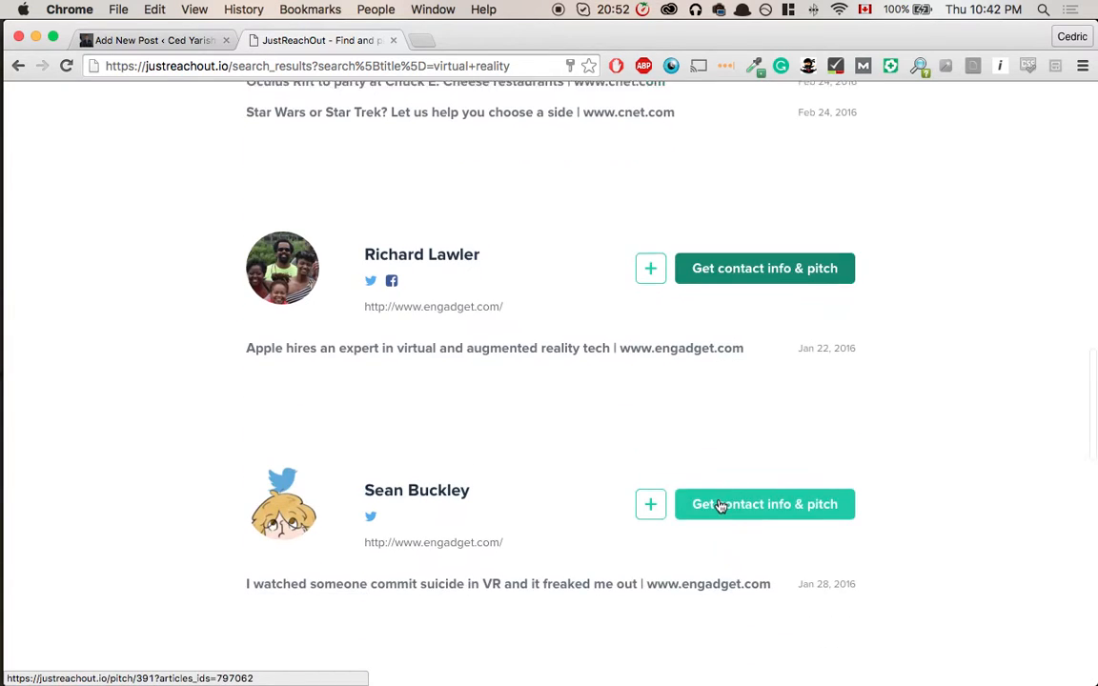
scroll(721, 507, "down", 5)
scroll(721, 506, "down", 5)
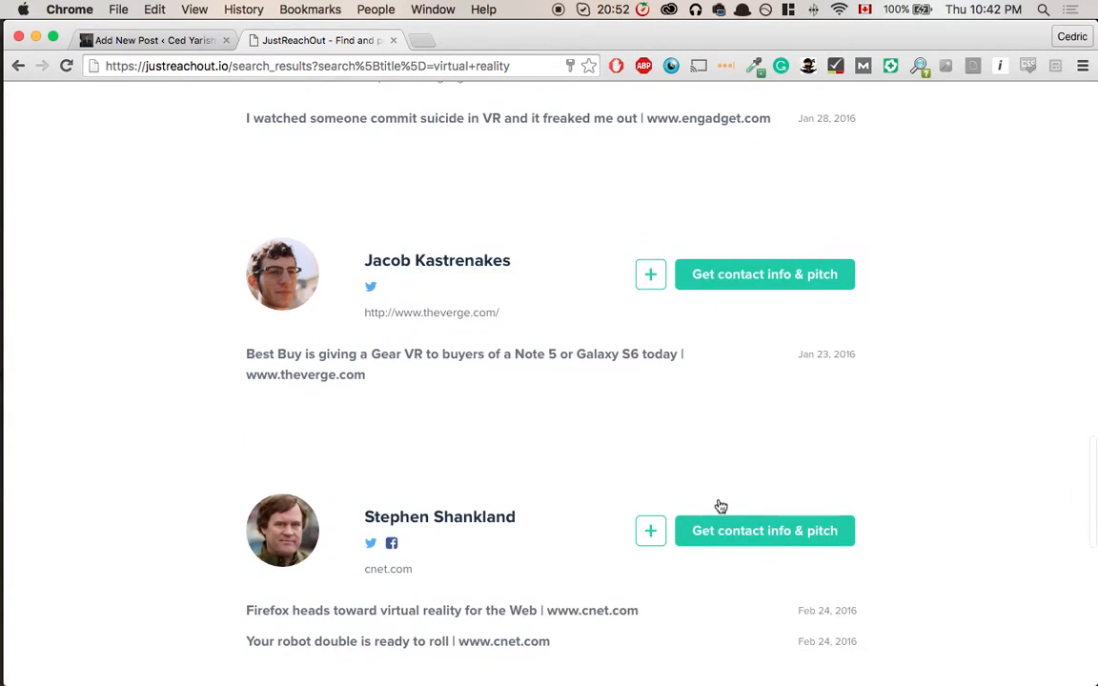
scroll(721, 506, "down", 3)
scroll(720, 506, "down", 1)
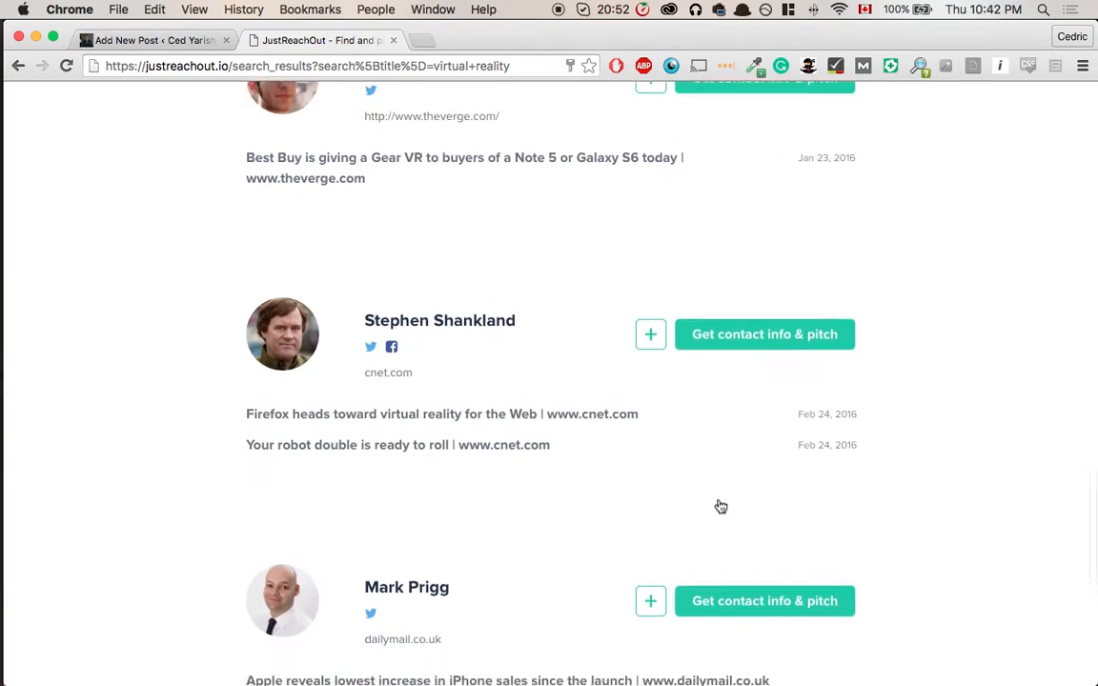
scroll(721, 506, "down", 2)
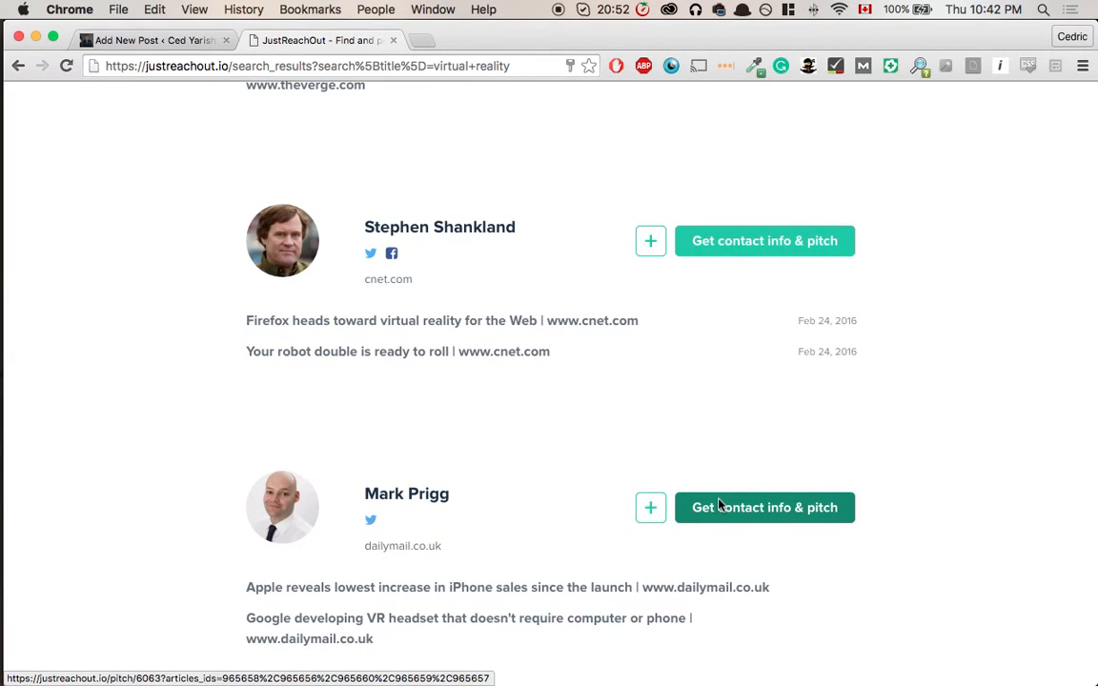
scroll(710, 506, "down", 5)
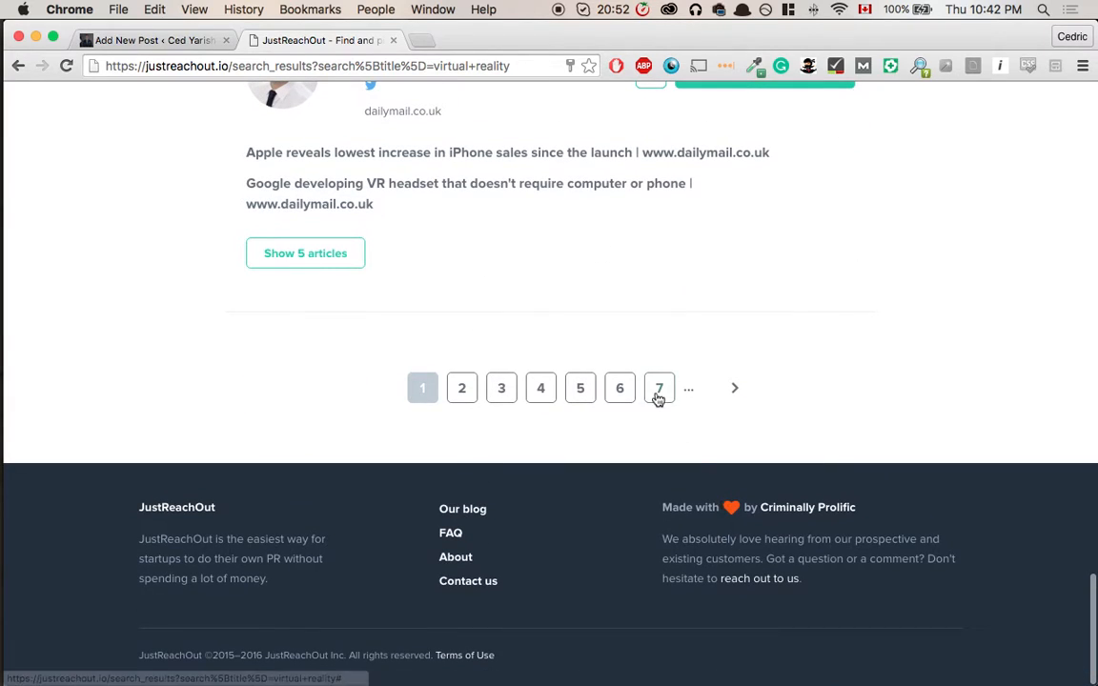
scroll(419, 388, "up", 3)
scroll(420, 392, "up", 2)
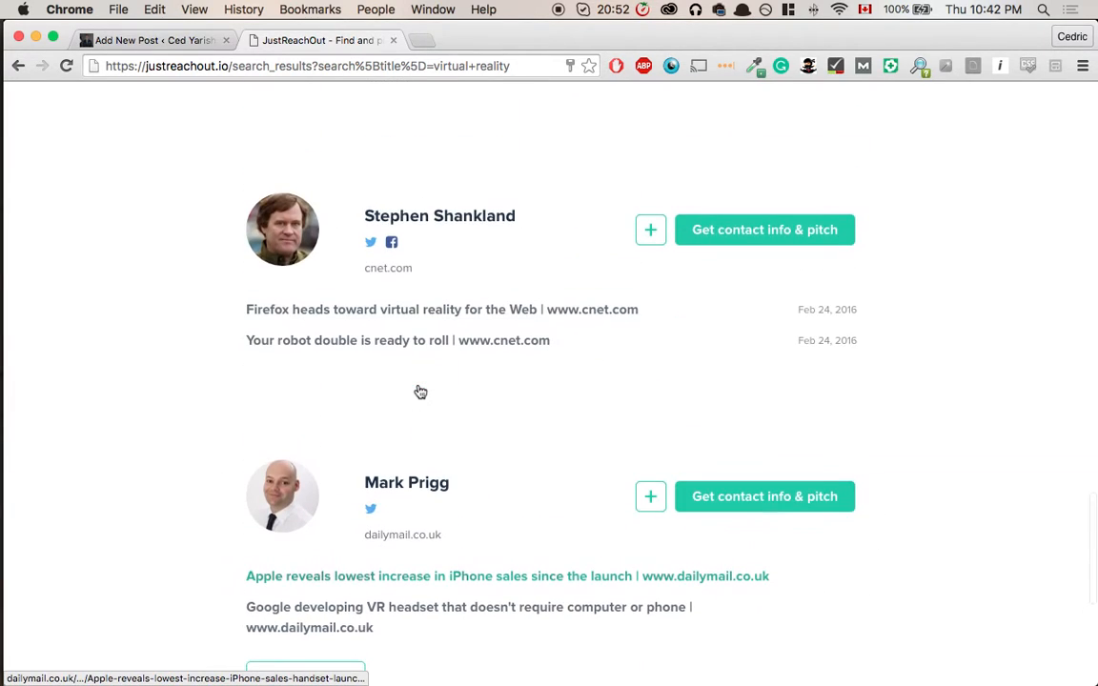
scroll(420, 392, "down", 2)
scroll(416, 588, "down", 3)
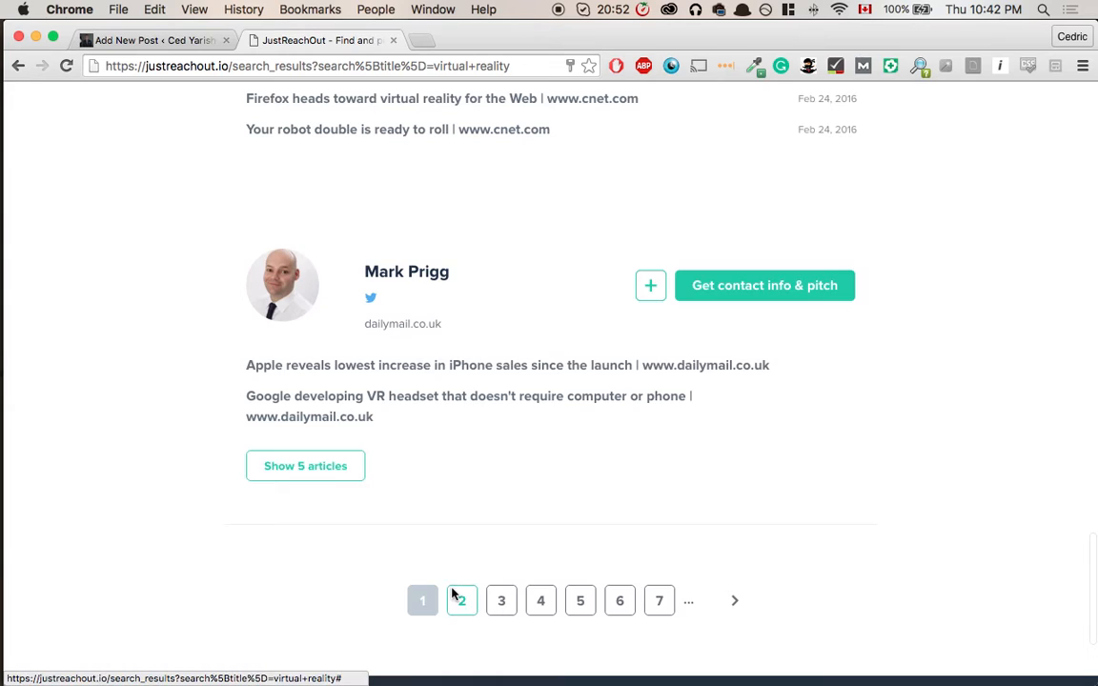
left_click(461, 600)
scroll(453, 594, "down", 1)
scroll(453, 594, "down", 2)
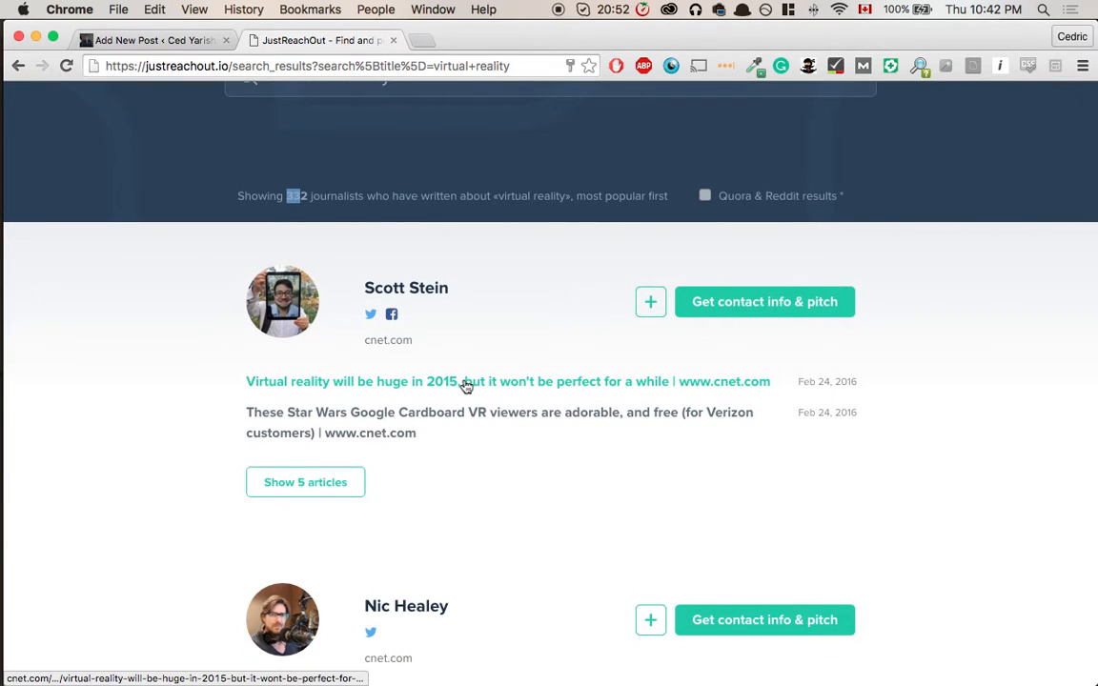
scroll(448, 382, "down", 3)
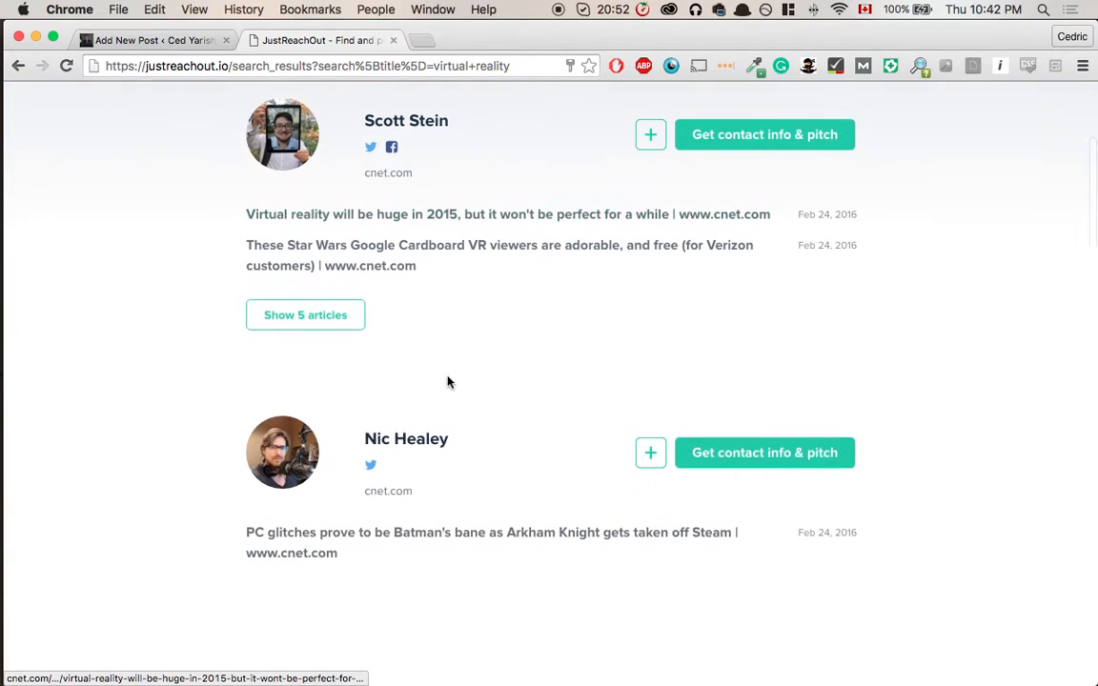
scroll(448, 382, "up", 3)
left_click(753, 336)
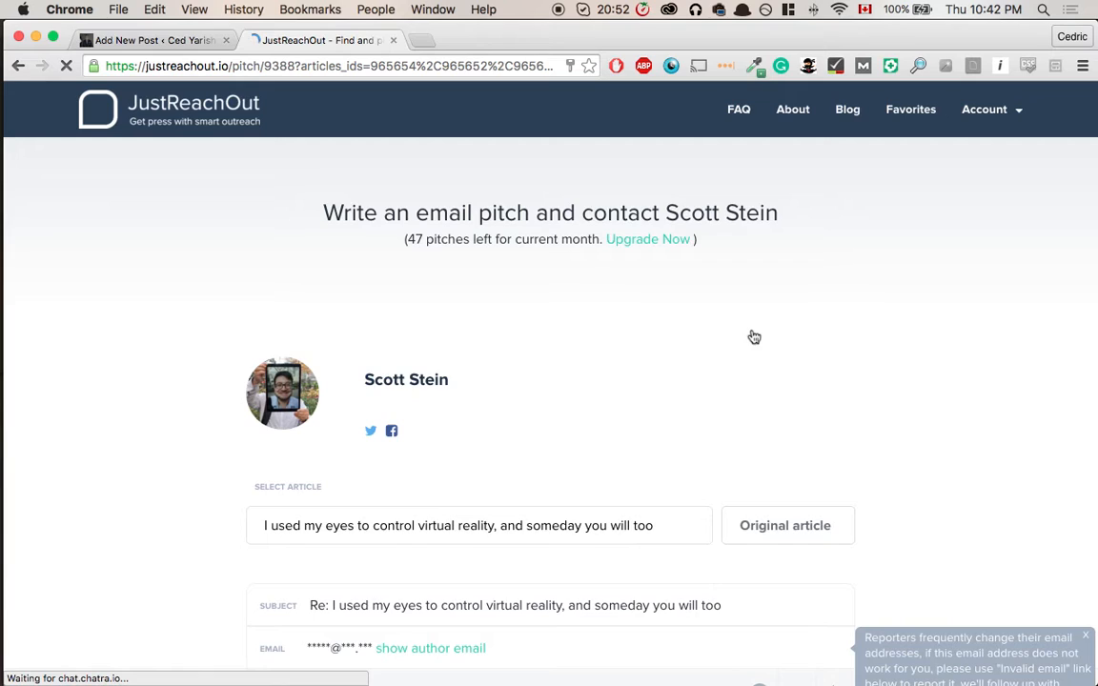
scroll(620, 439, "down", 2)
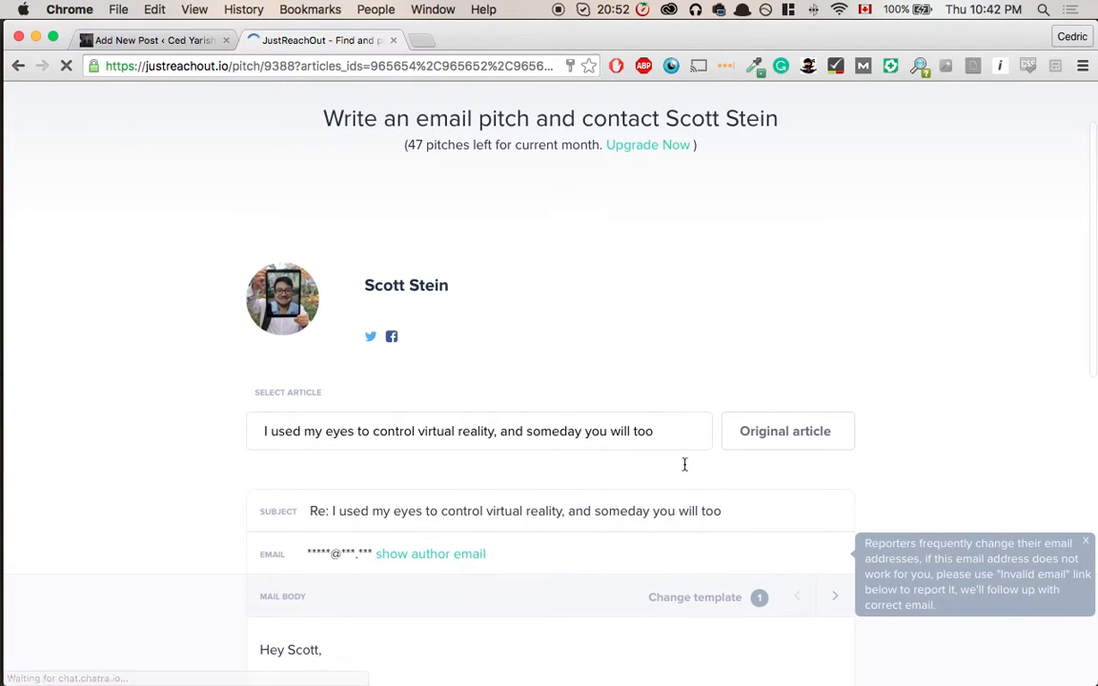
scroll(743, 457, "down", 2)
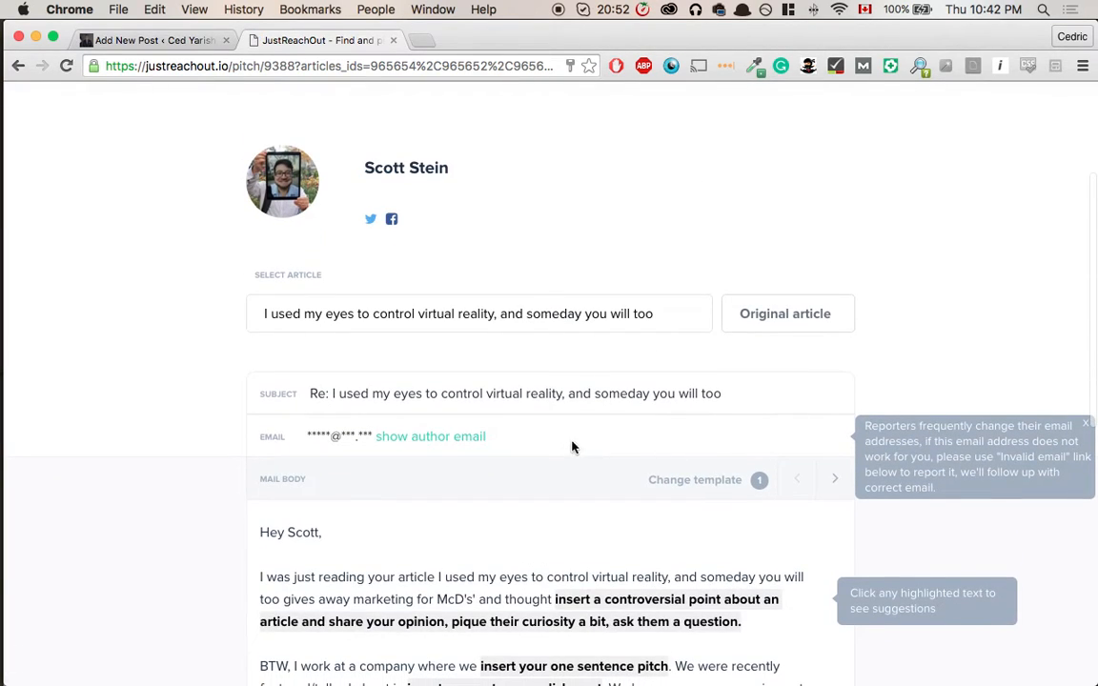
left_click(421, 436)
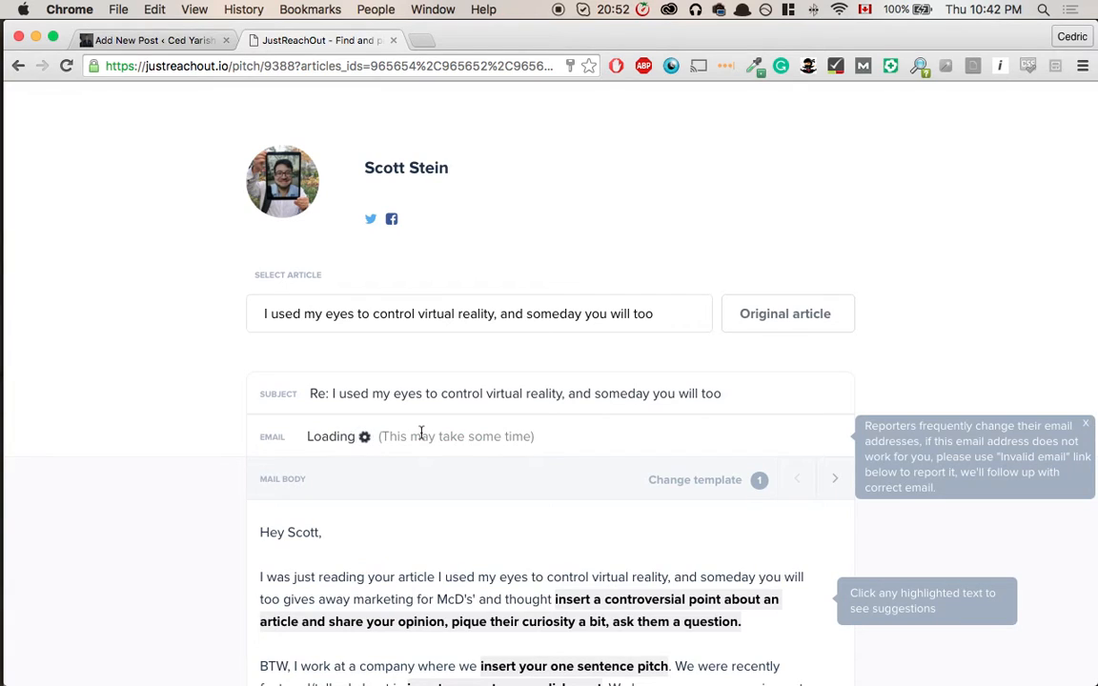
scroll(422, 433, "up", 5)
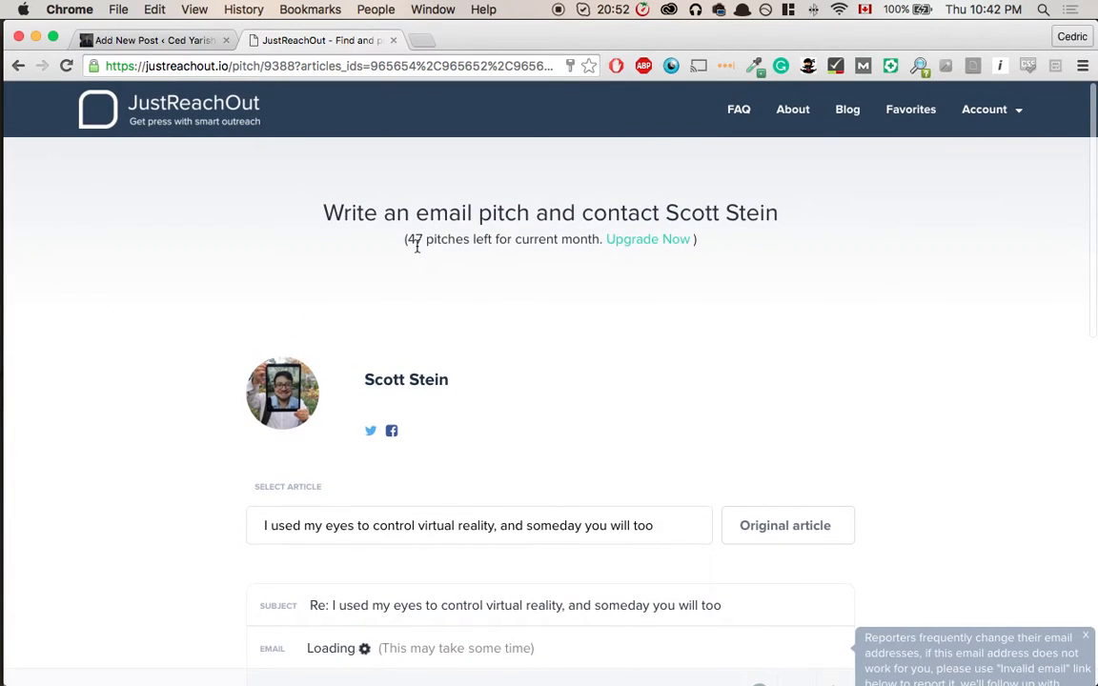
scroll(476, 309, "down", 4)
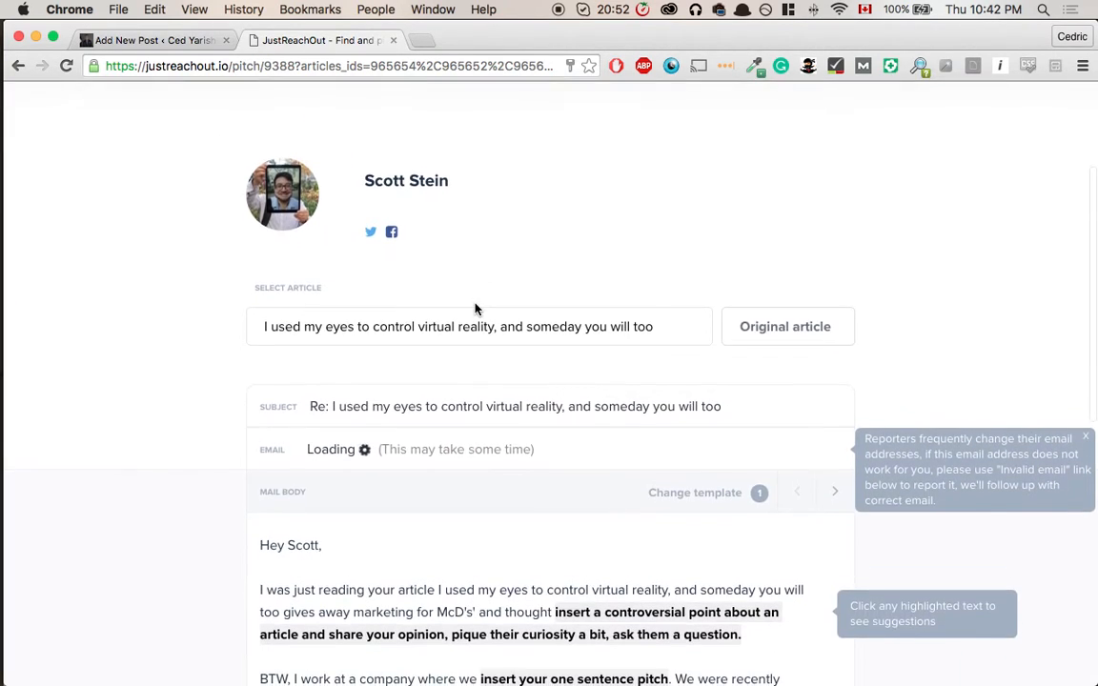
scroll(448, 419, "down", 1)
scroll(437, 438, "down", 2)
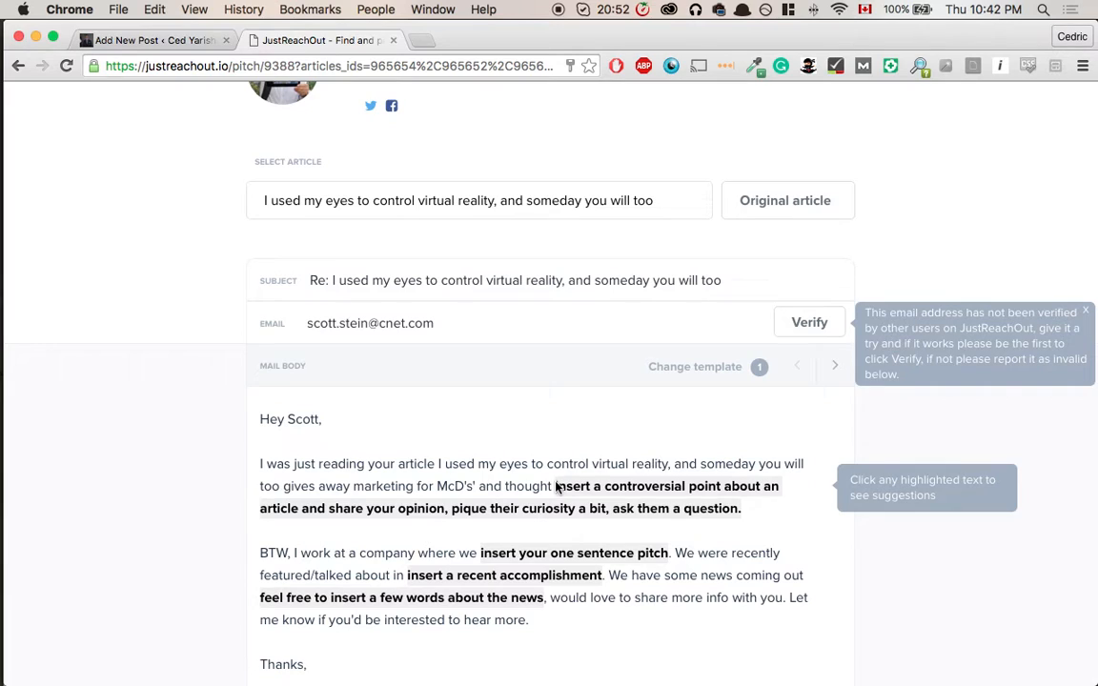
left_click_drag(557, 487, 735, 528)
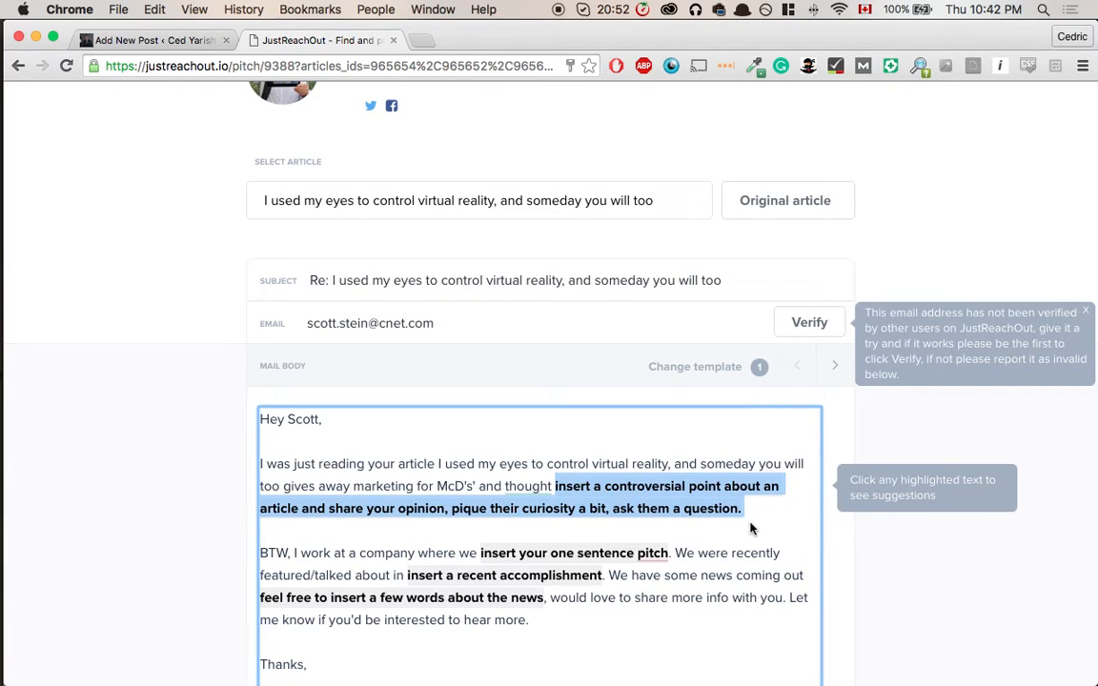
- Delete the placeholder sentence, split off the BTW paragraph, and rewrite the opener's ending as 'fear in my heart'
key("BackSpace")
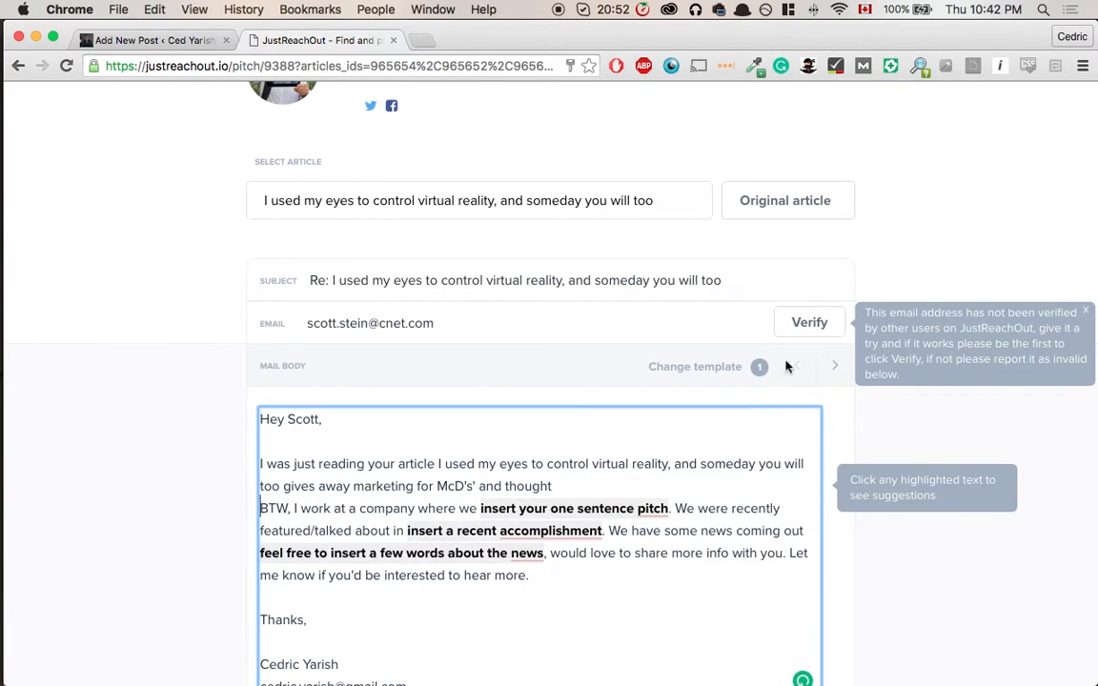
left_click(812, 324)
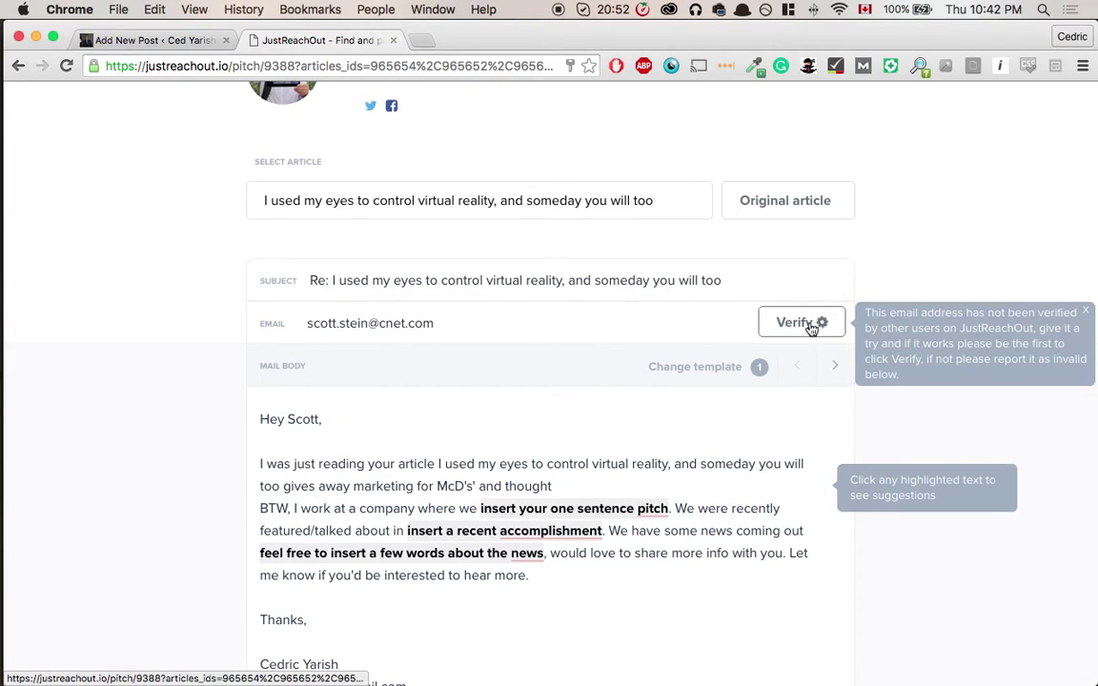
left_click(616, 469)
left_click(593, 477)
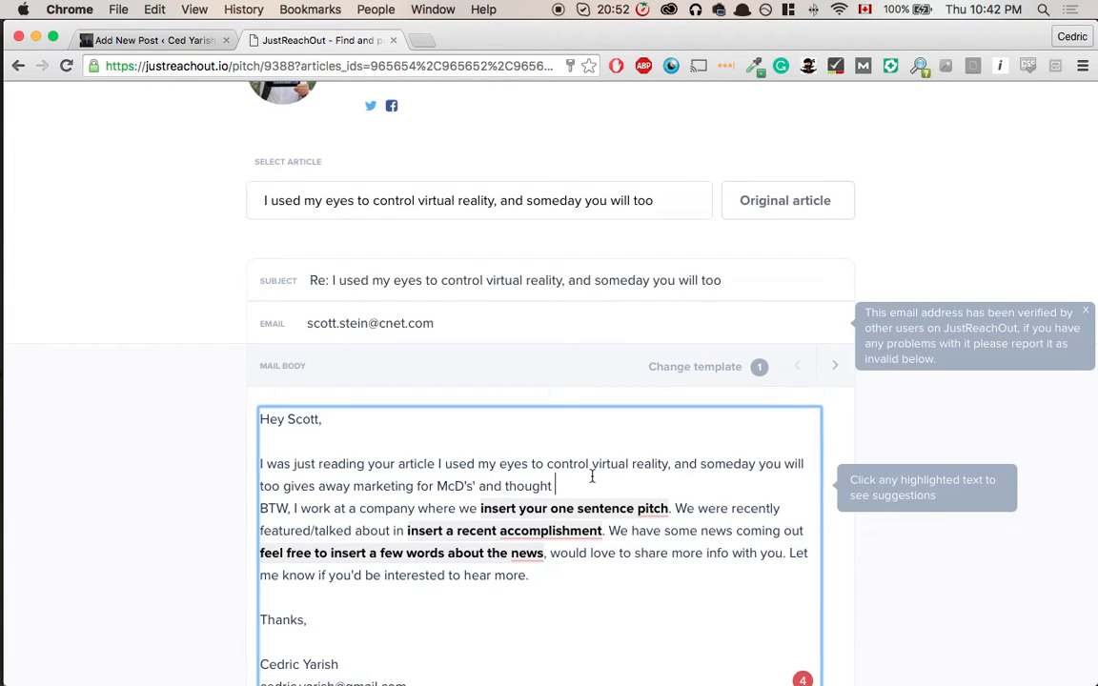
key("Return")
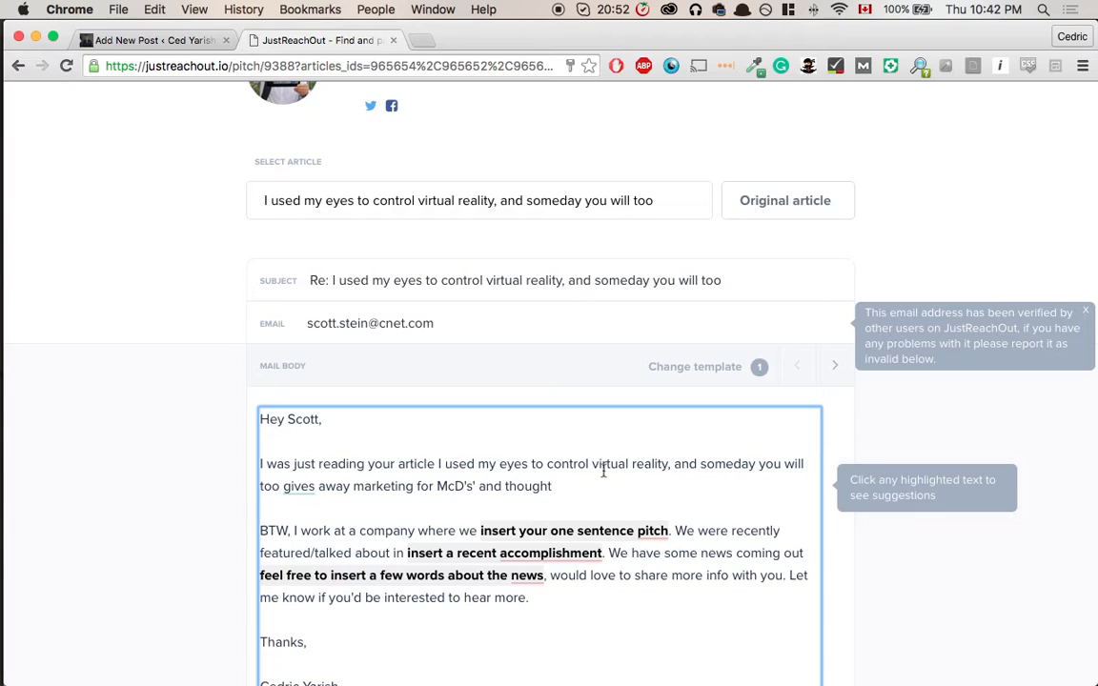
left_click(578, 490)
left_click_drag(579, 490, 334, 487)
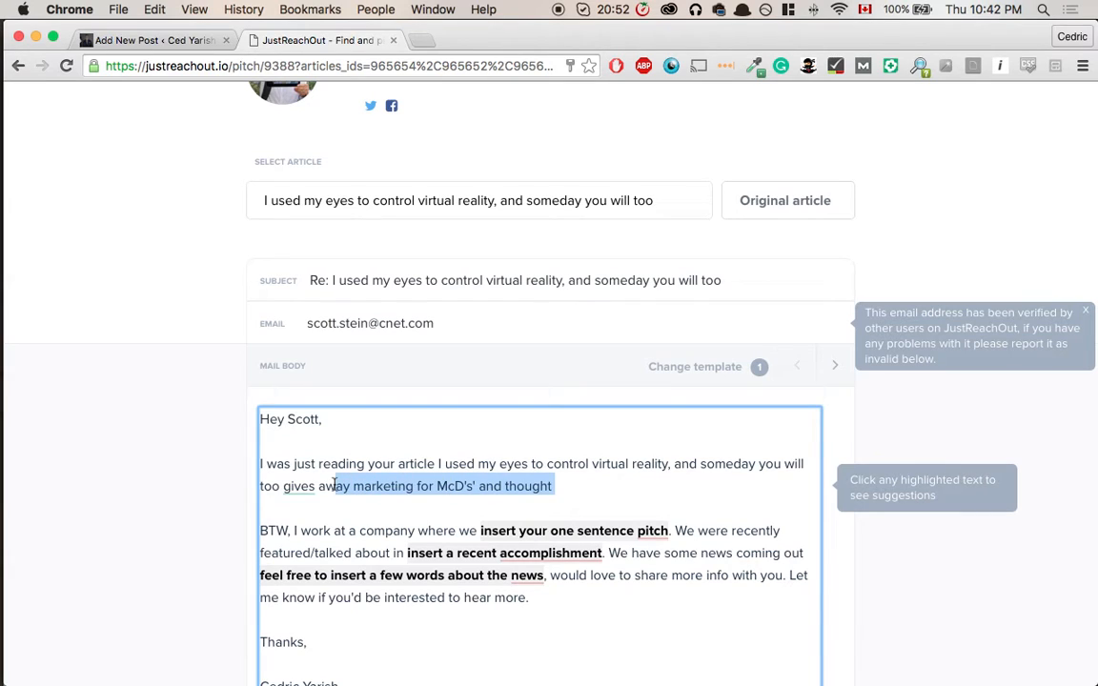
left_click_drag(334, 486, 349, 490)
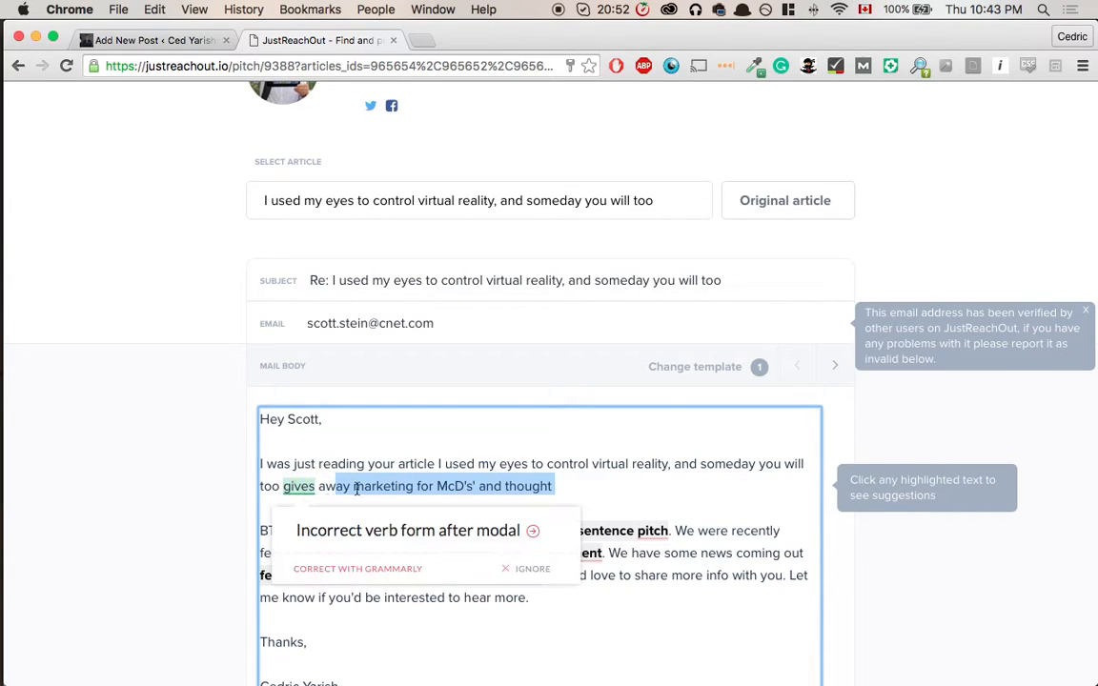
left_click_drag(349, 490, 290, 478)
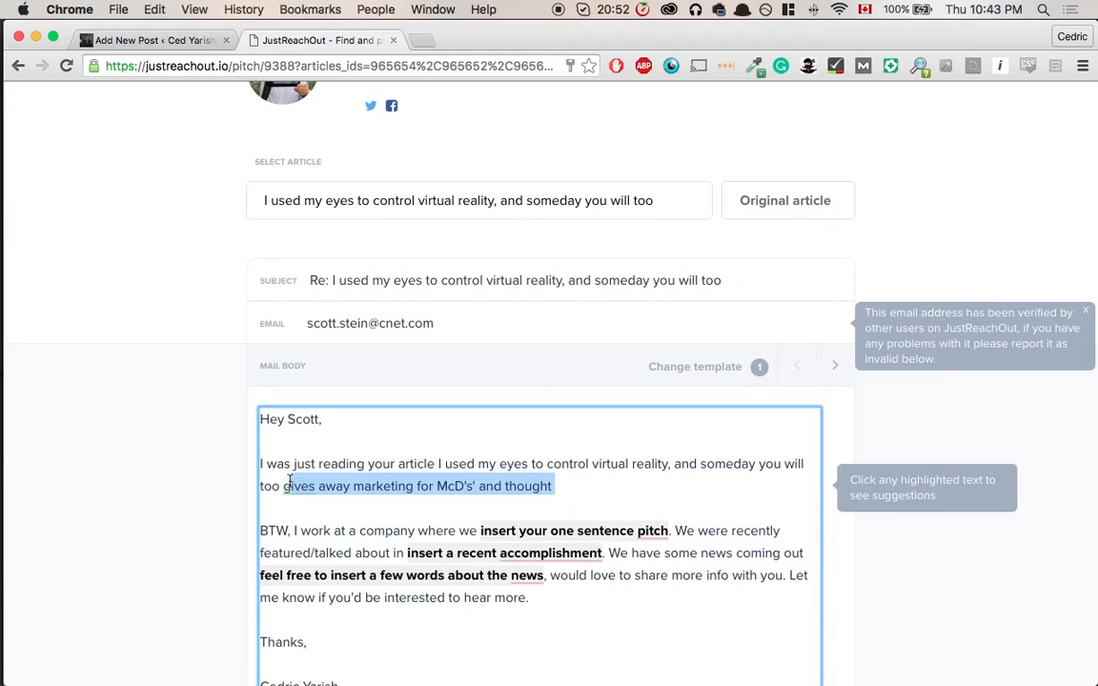
type("strikes so m")
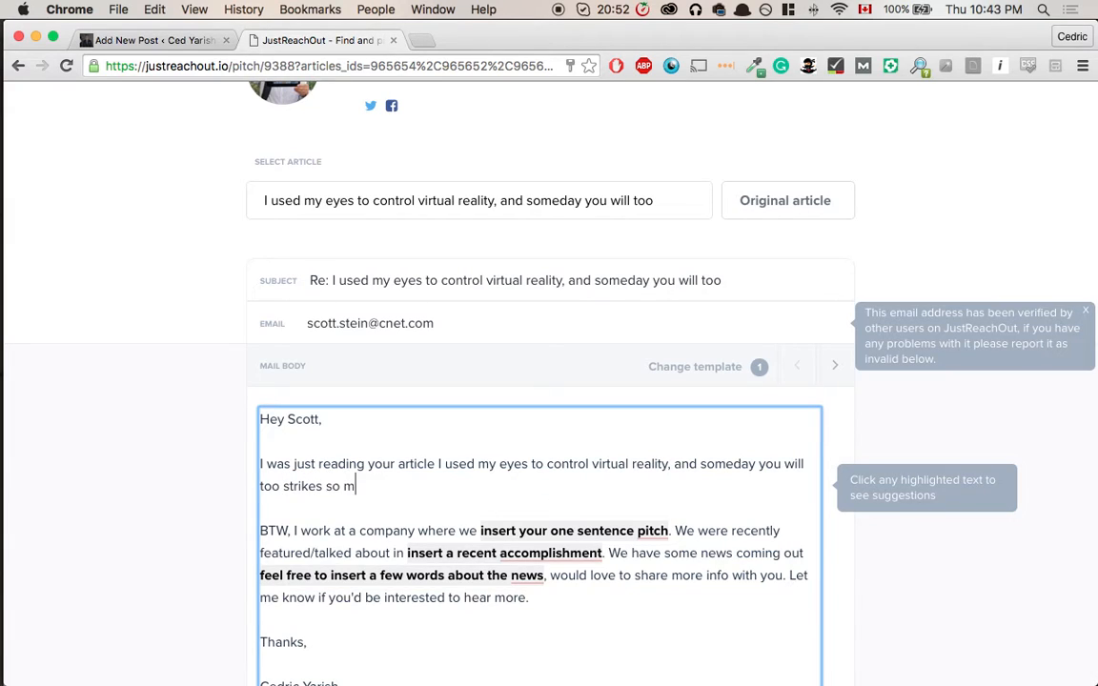
type("uch featr in")
type(" my heart.")
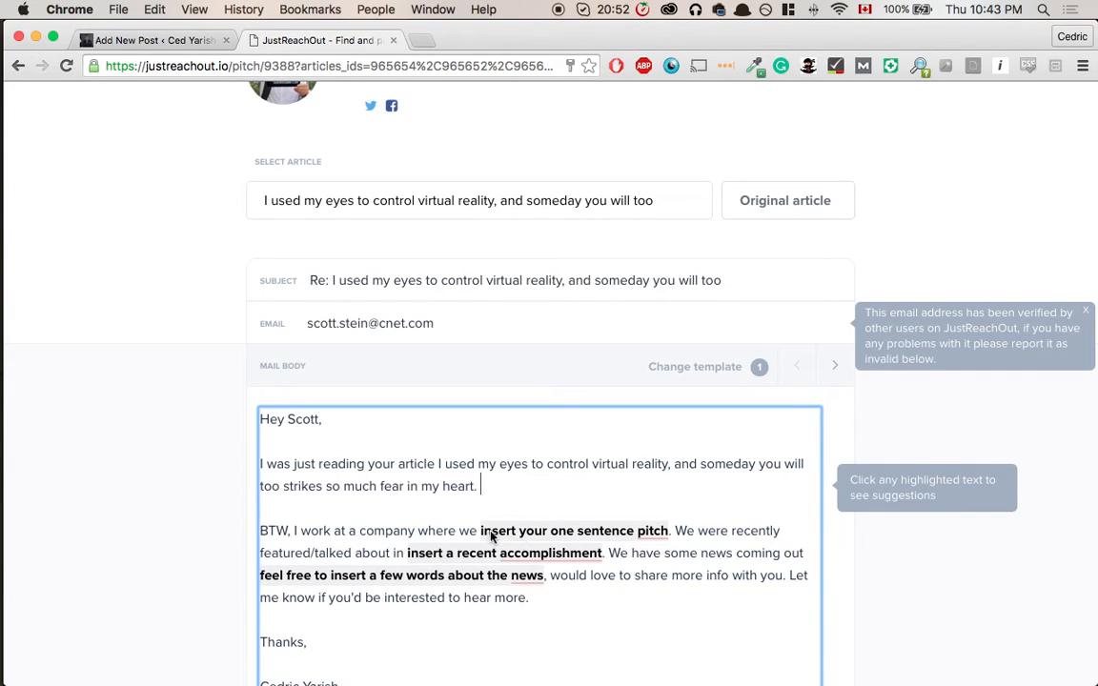
- Fill the pitch, accomplishment and news placeholders with the VR product, Turkish News and music details
left_click_drag(484, 536, 670, 535)
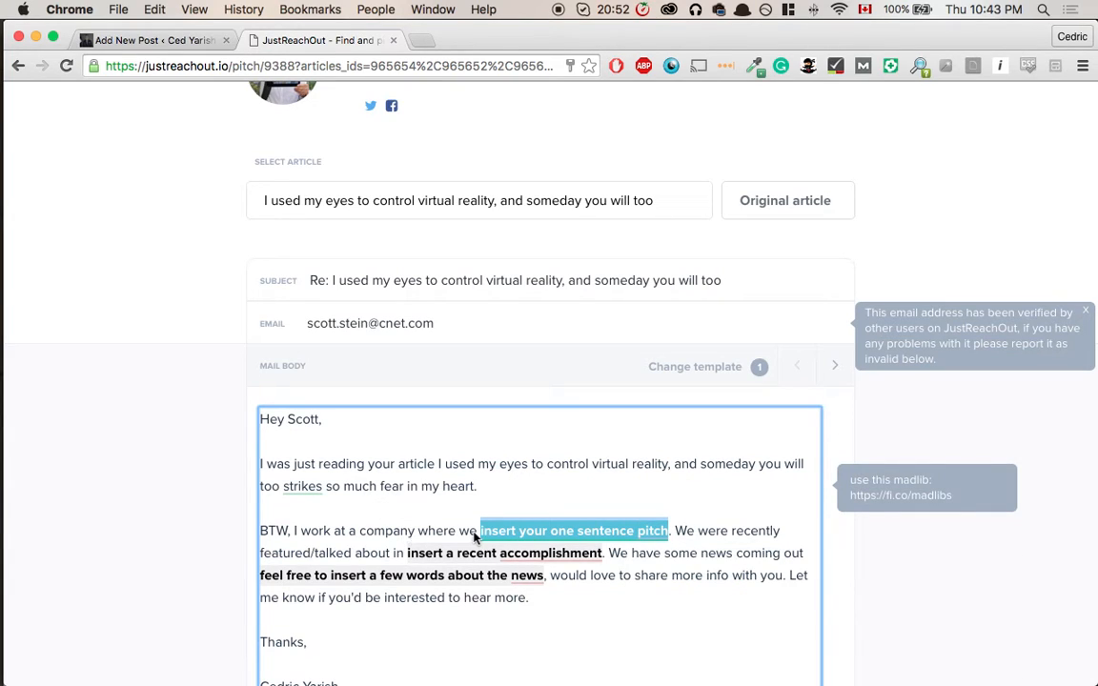
type("create vi")
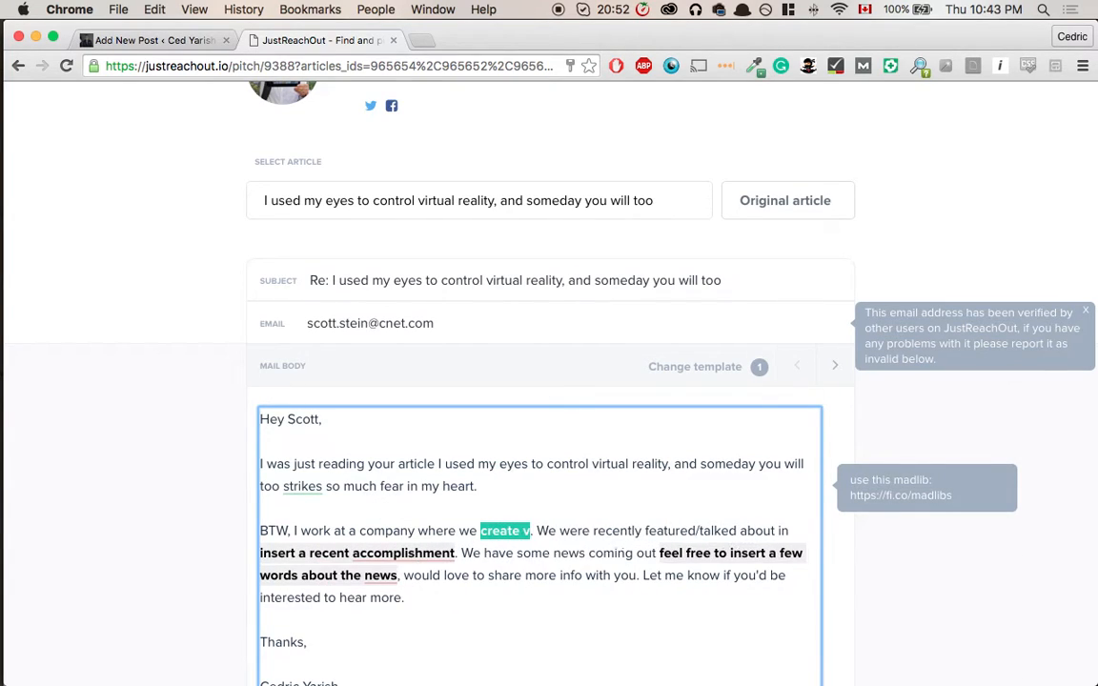
type("rtual reality experi")
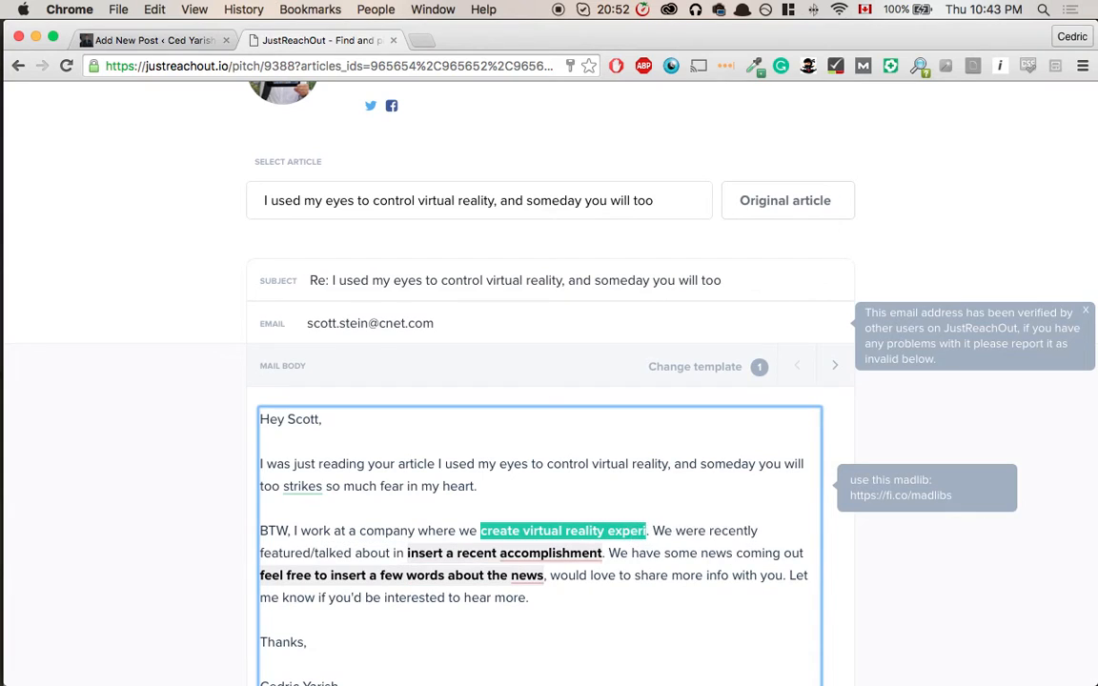
type("ence")
left_click(564, 629)
scroll(572, 572, "down", 5)
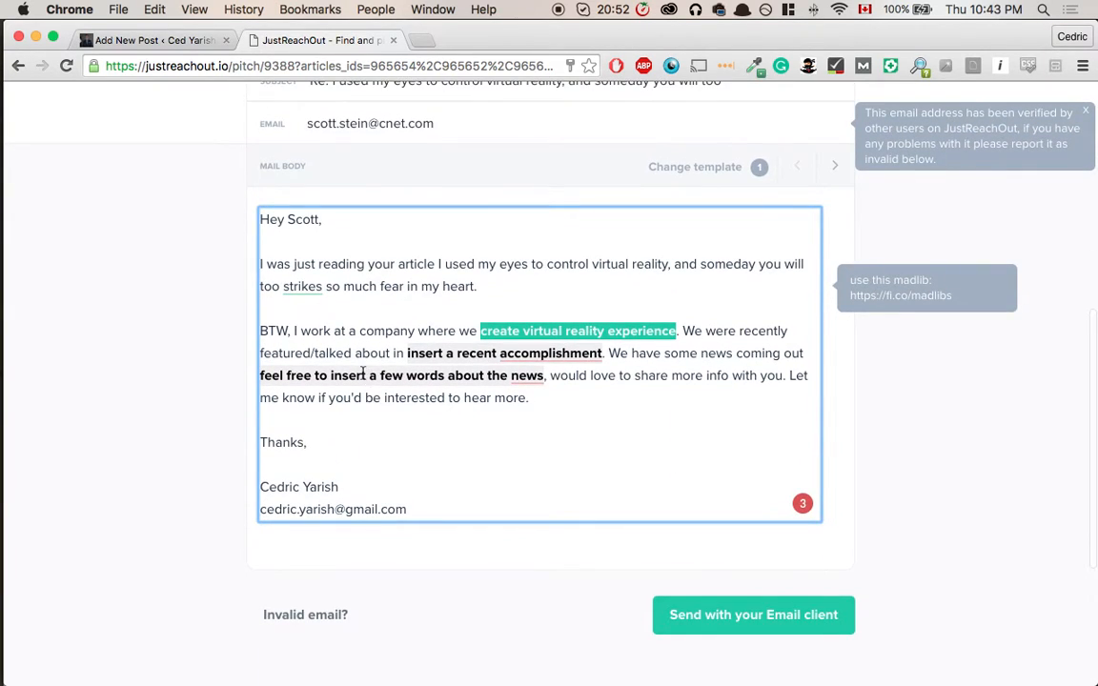
left_click_drag(407, 354, 605, 360)
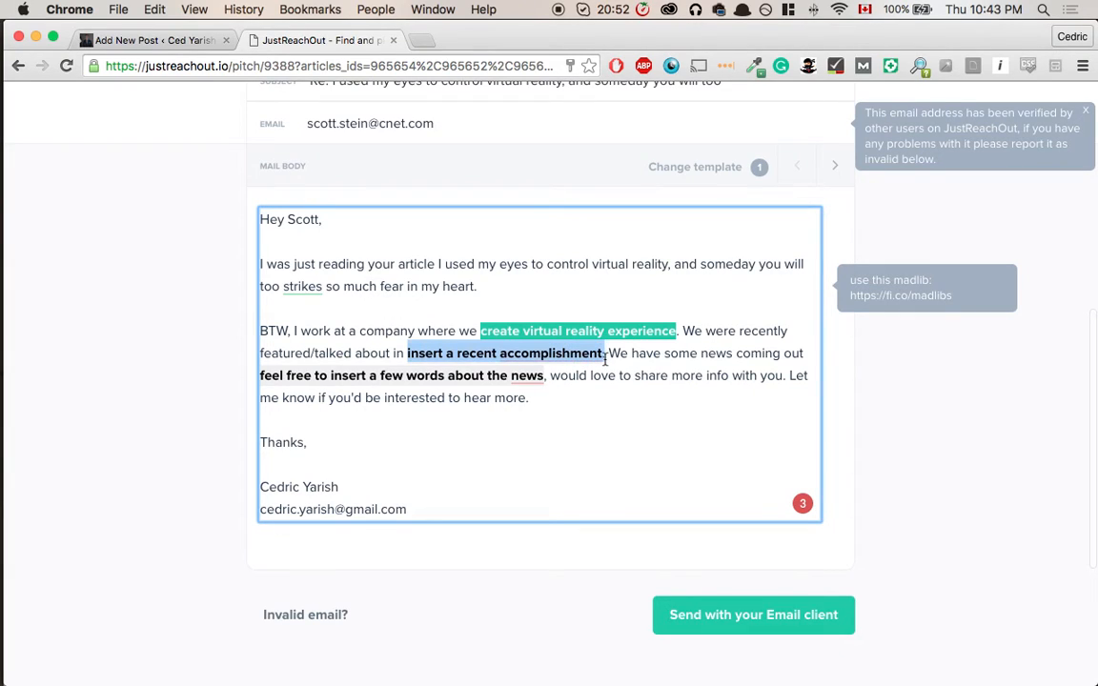
type("on")
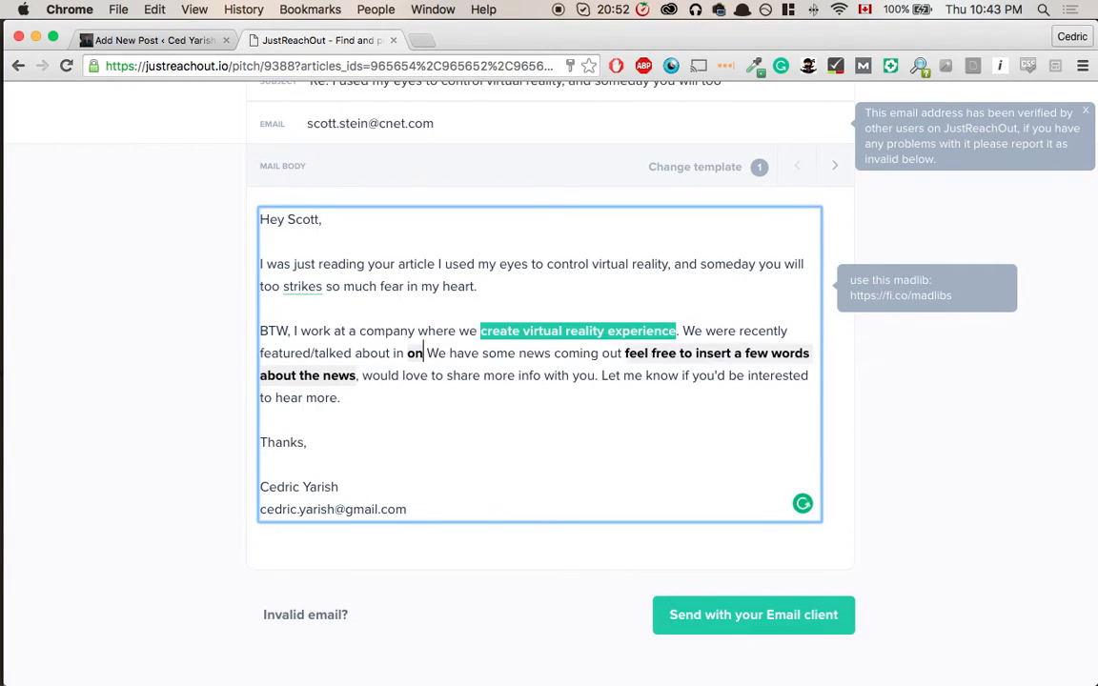
type(" the Turkish Ne")
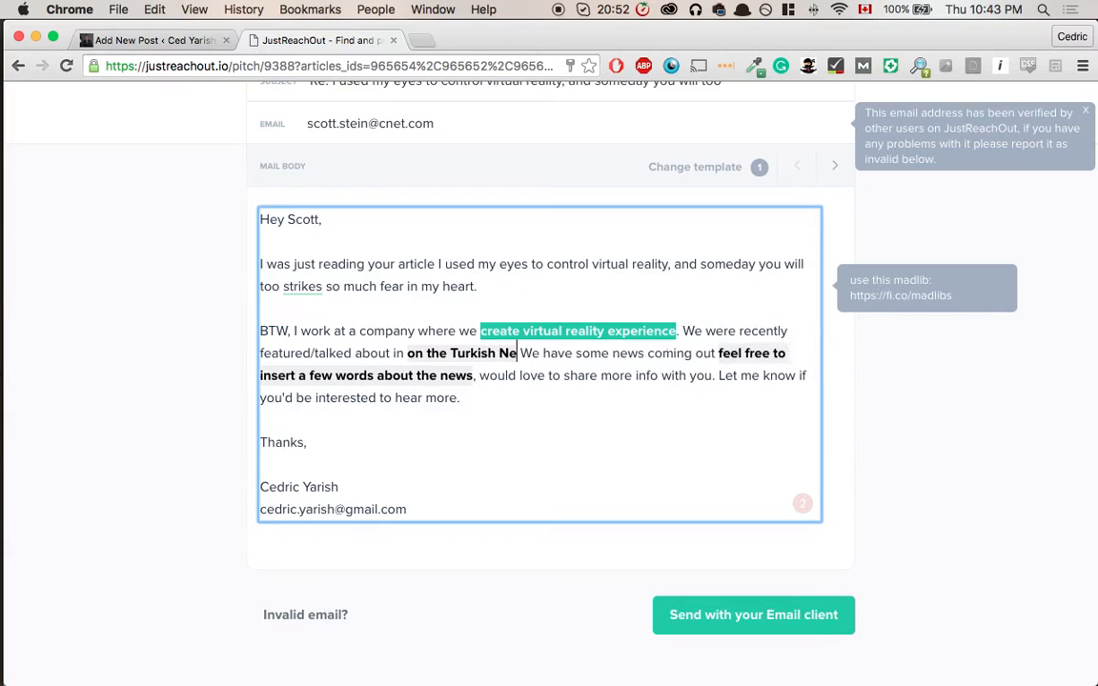
type("ws.")
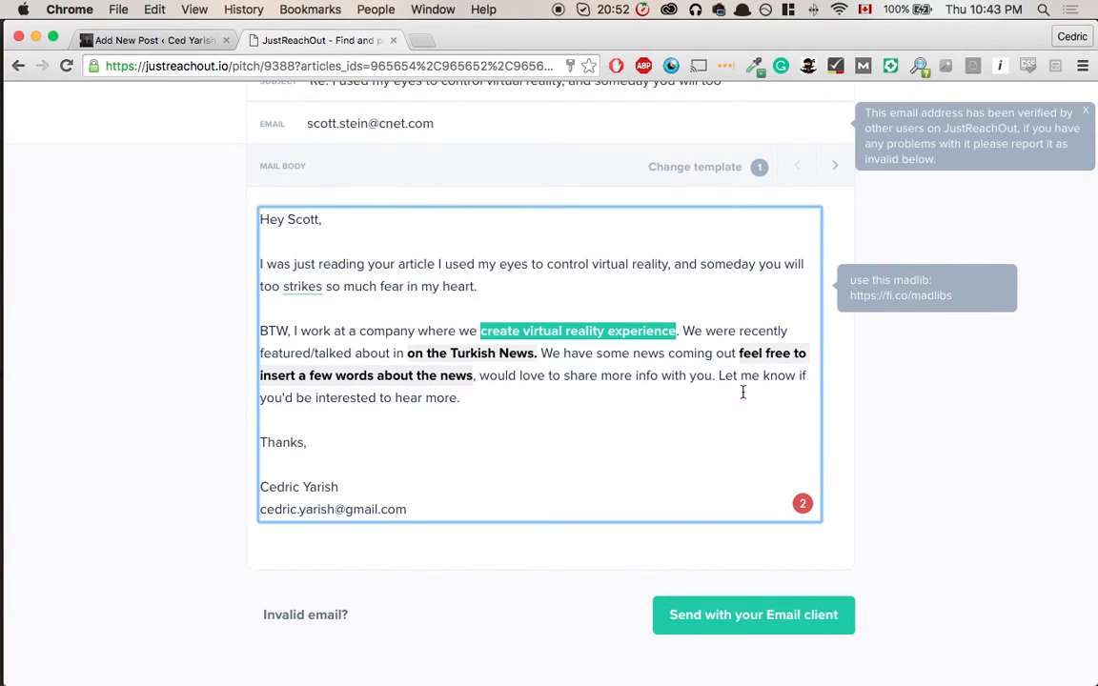
mouse_move(738, 353)
left_mouse_down()
mouse_move(468, 387)
mouse_move(473, 376)
left_mouse_up()
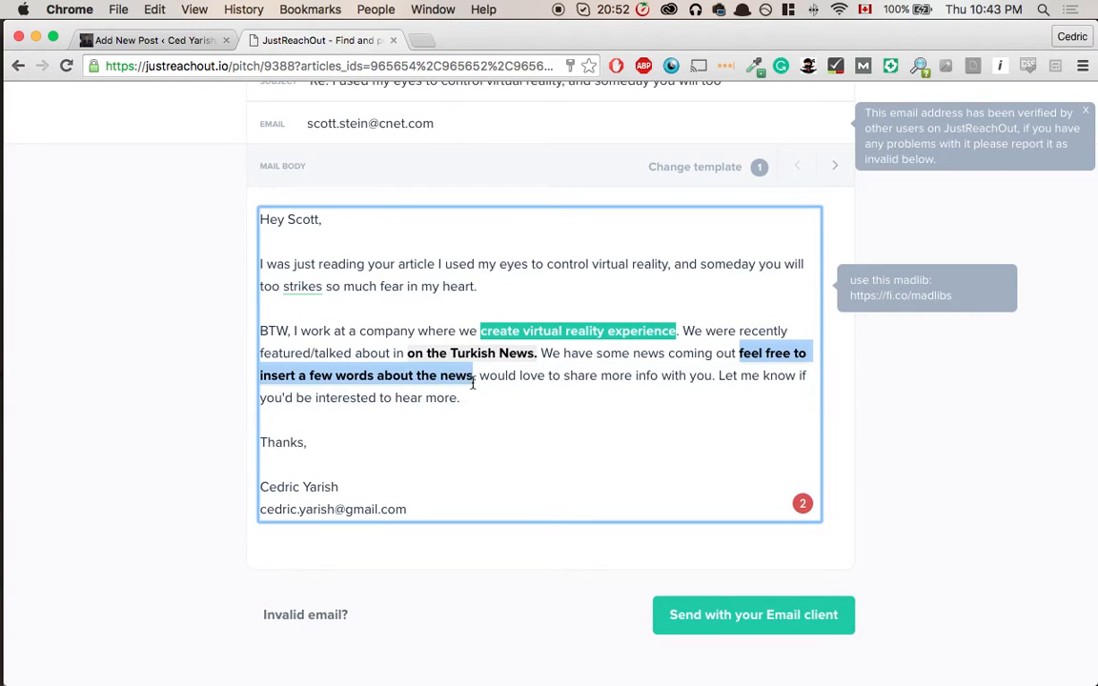
type("about a new pr")
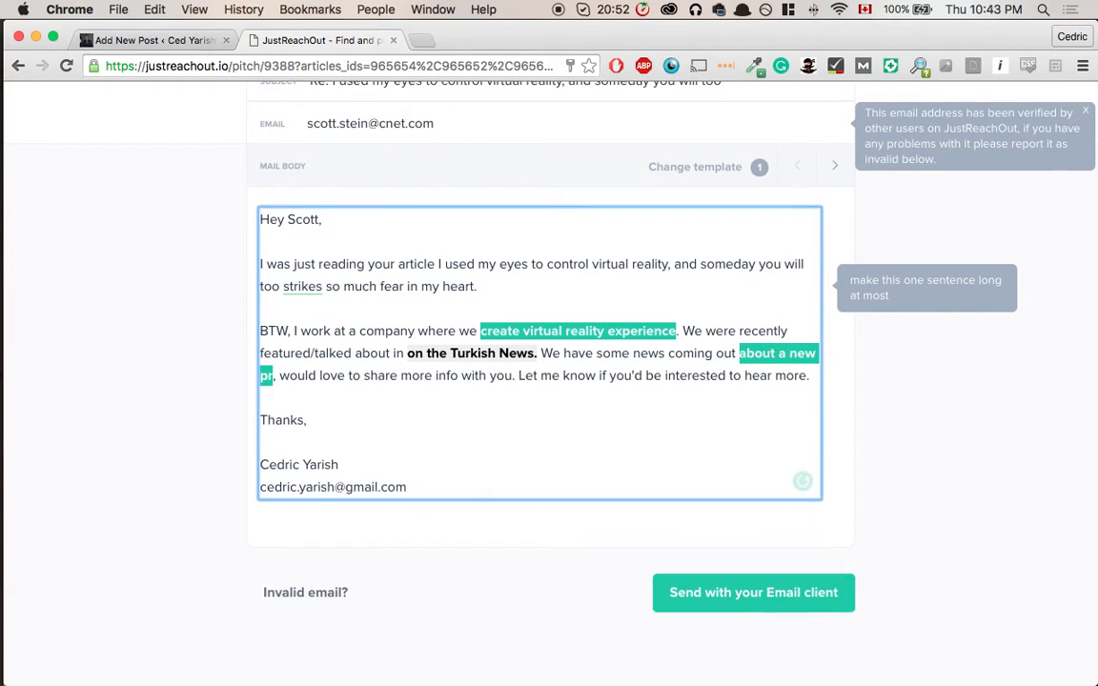
type("oduct tha")
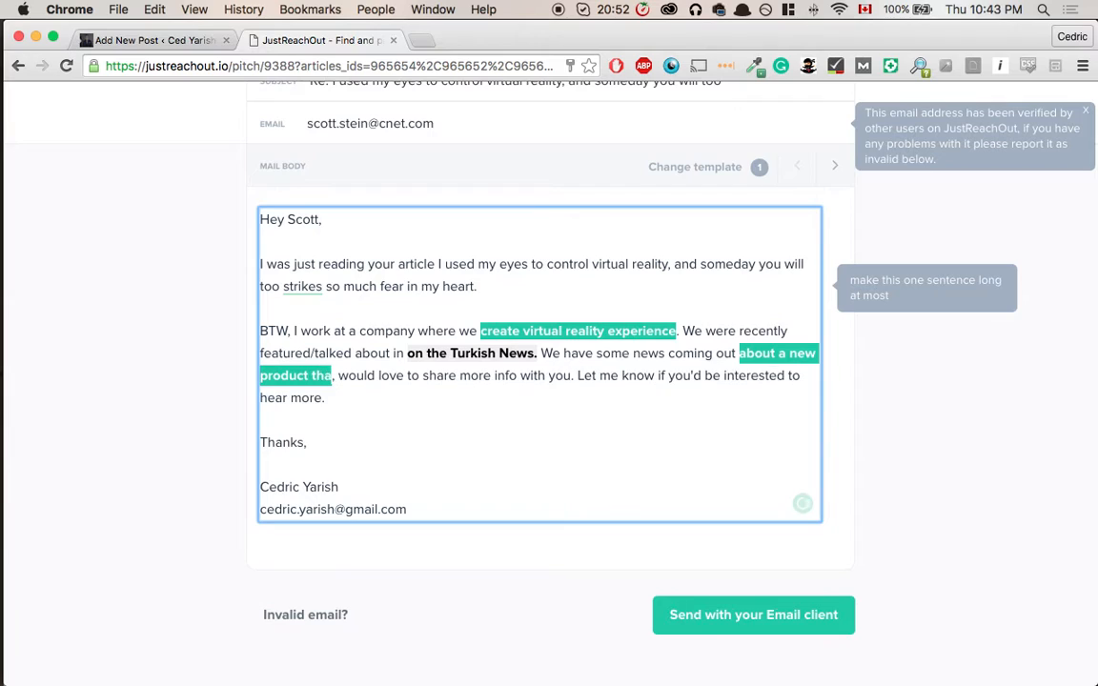
type("t lets our users")
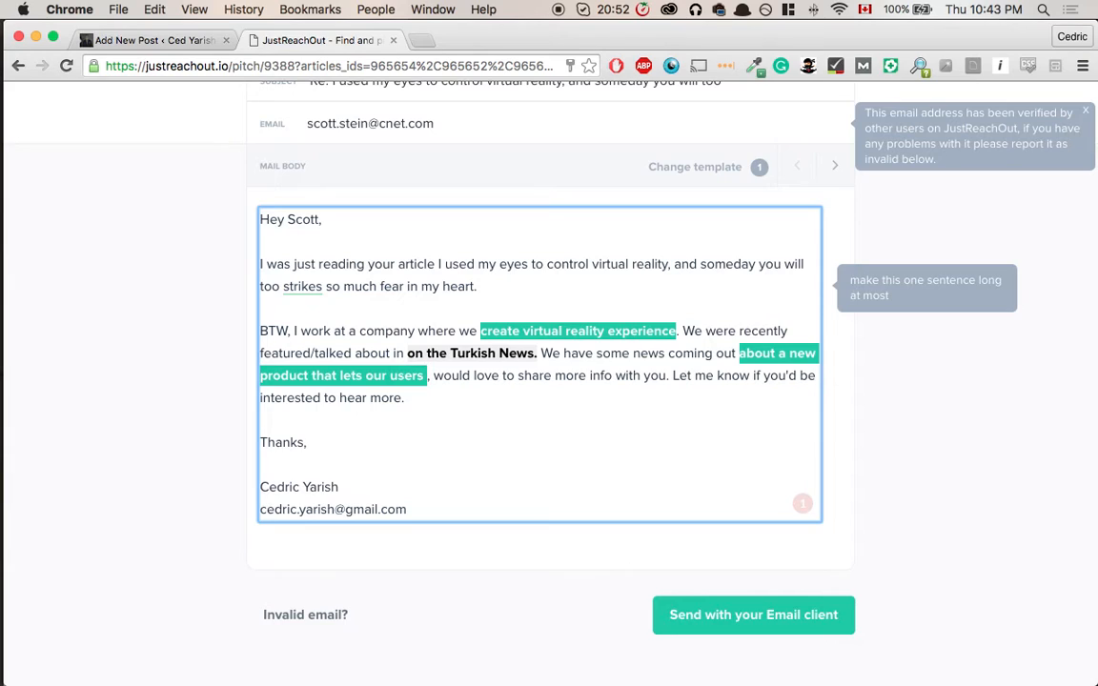
type("create")
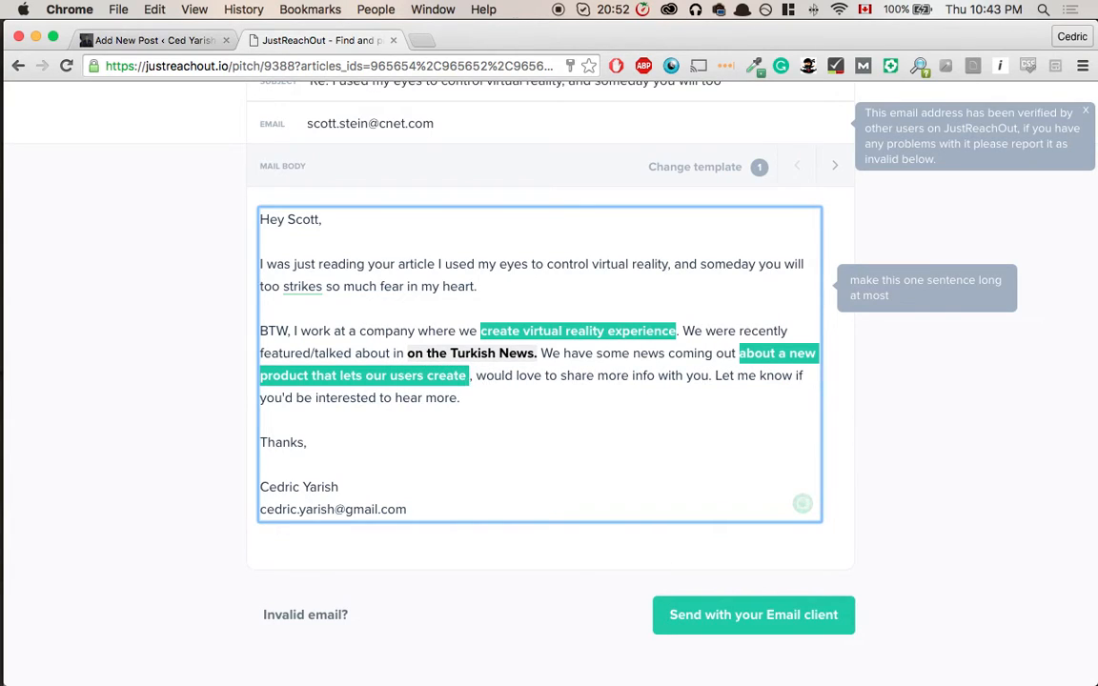
type(" amazing")
key("alt+BackSpace")
key("alt+BackSpace")
key("alt+BackSpace")
key("alt+BackSpace")
key("alt+BackSpace")
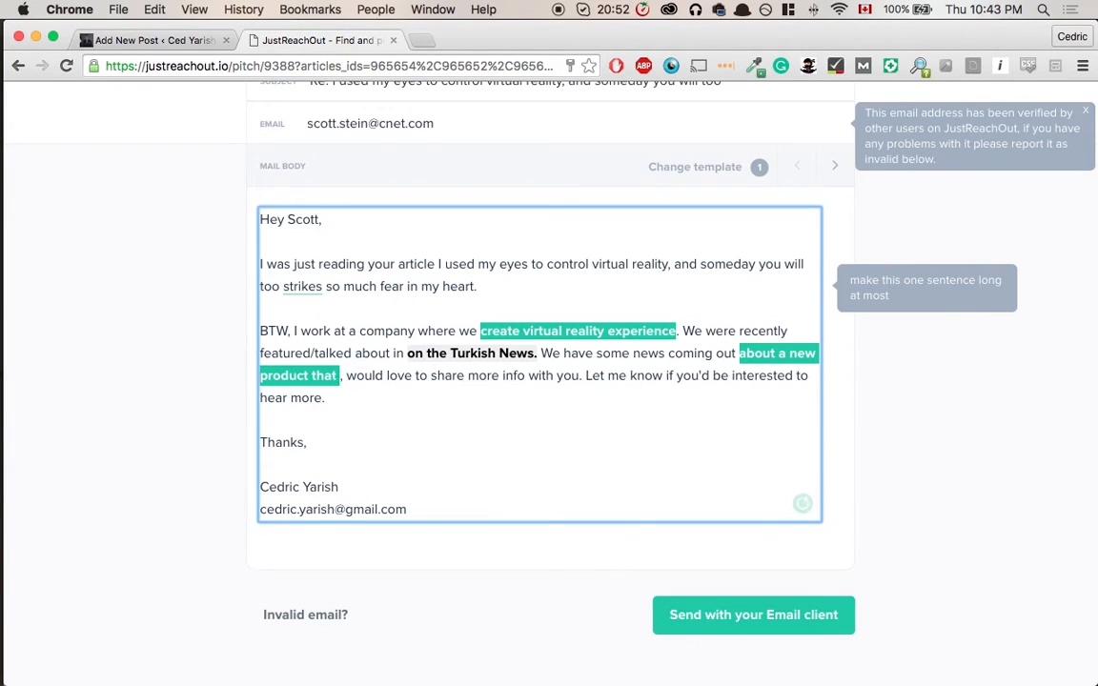
key("alt+BackSpace")
type("that changes")
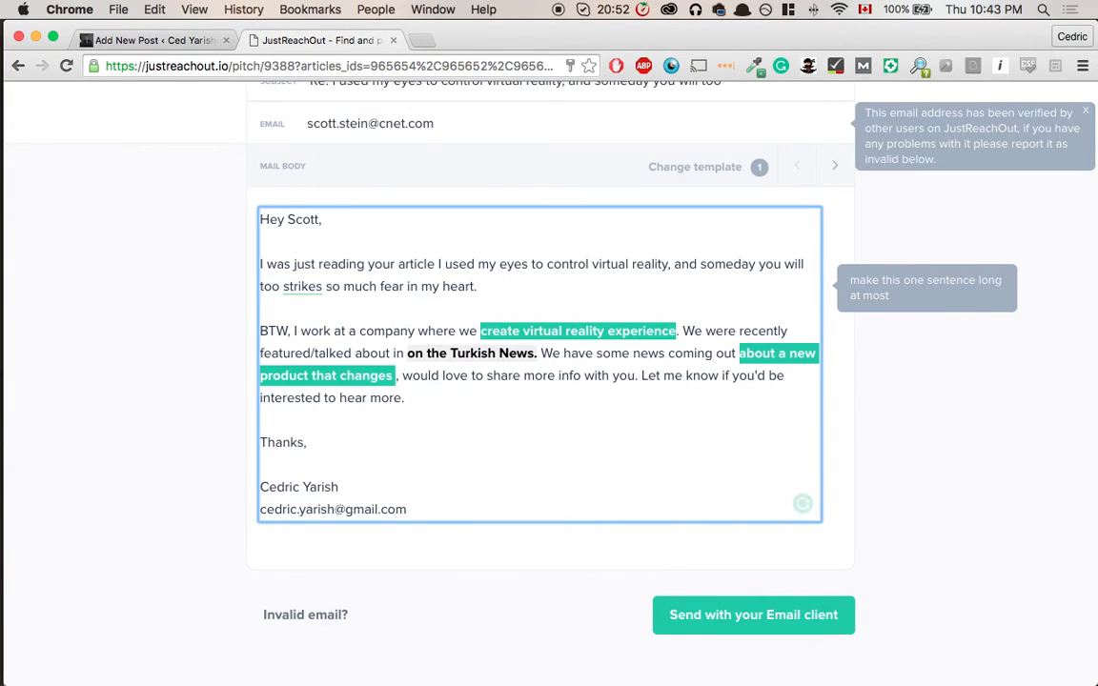
type(" how you listen to ")
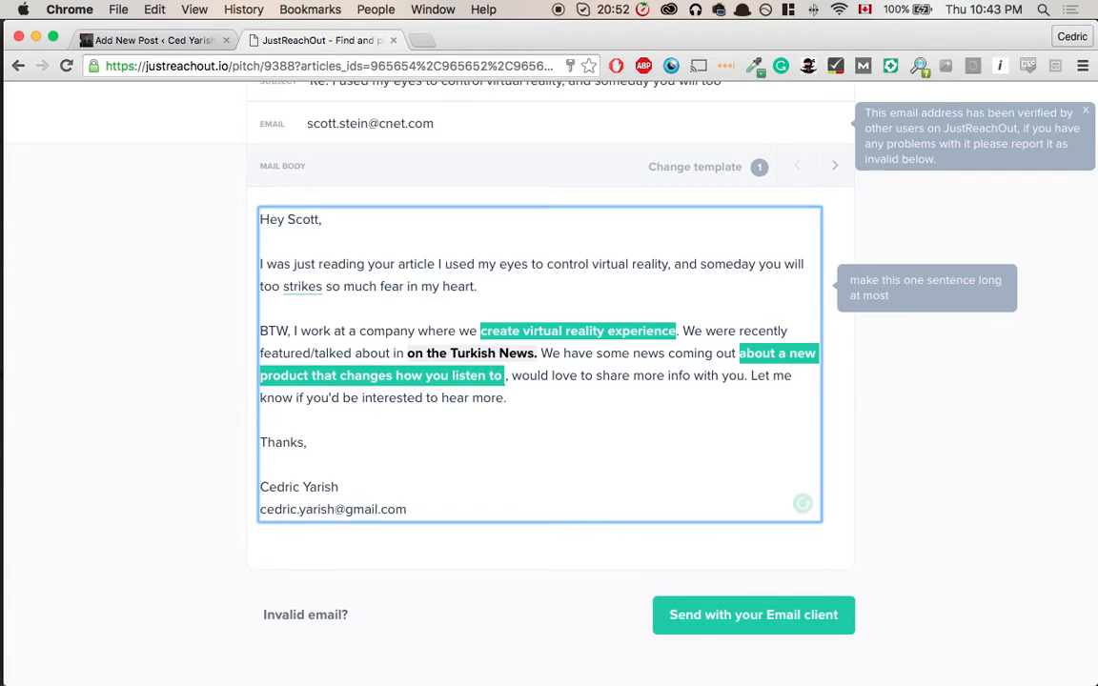
type("music")
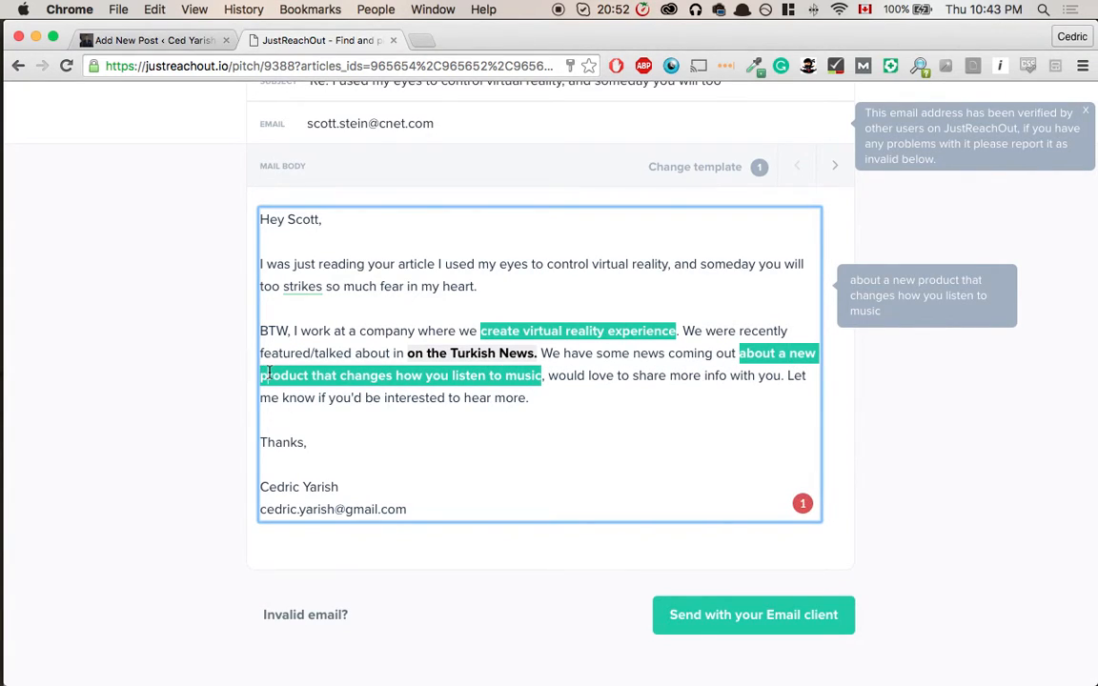
type("VR")
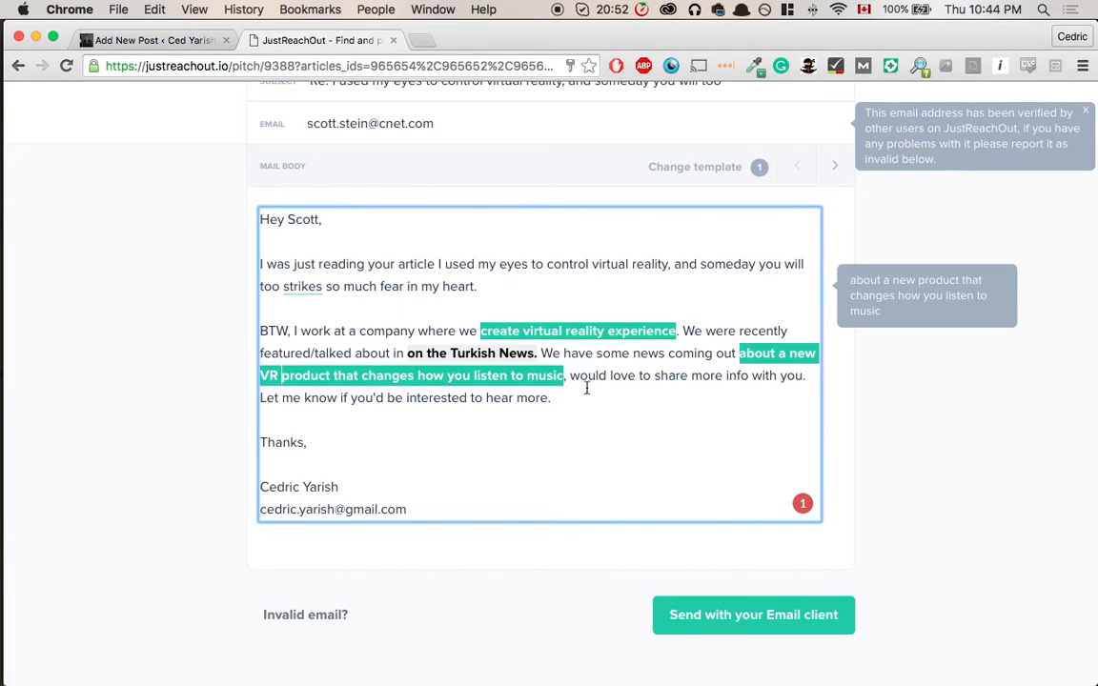
left_click(612, 403)
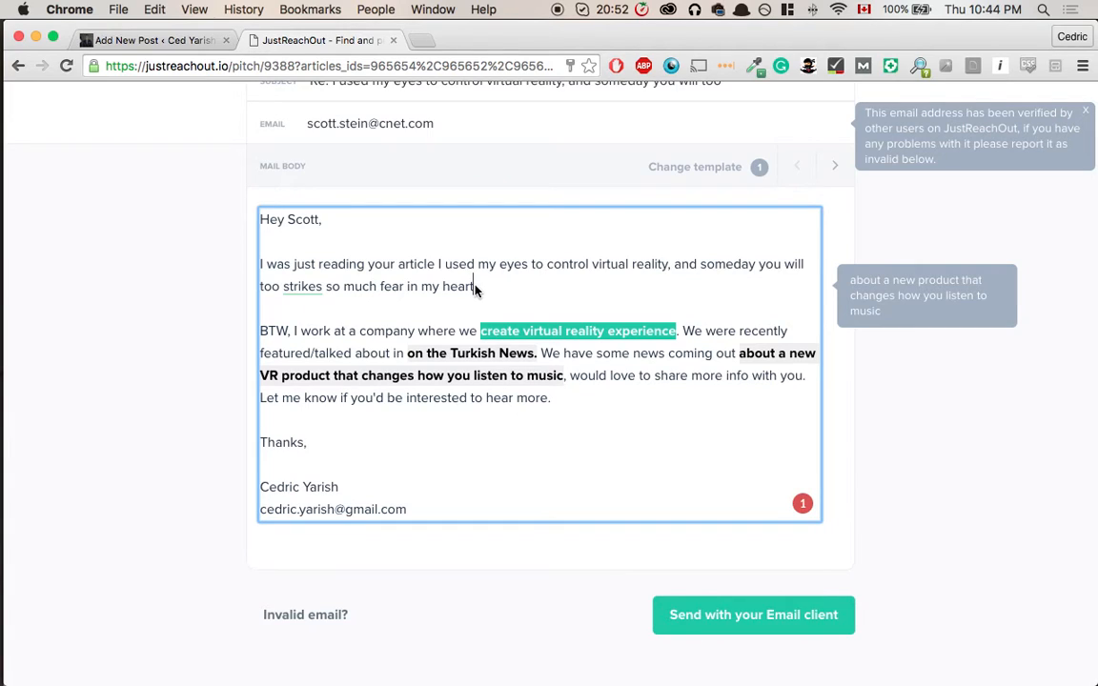
- Fix 'curiosity', 'experiences' and the stray 'in' before Turkish News, then send via the email client
left_click(406, 286)
type("and c")
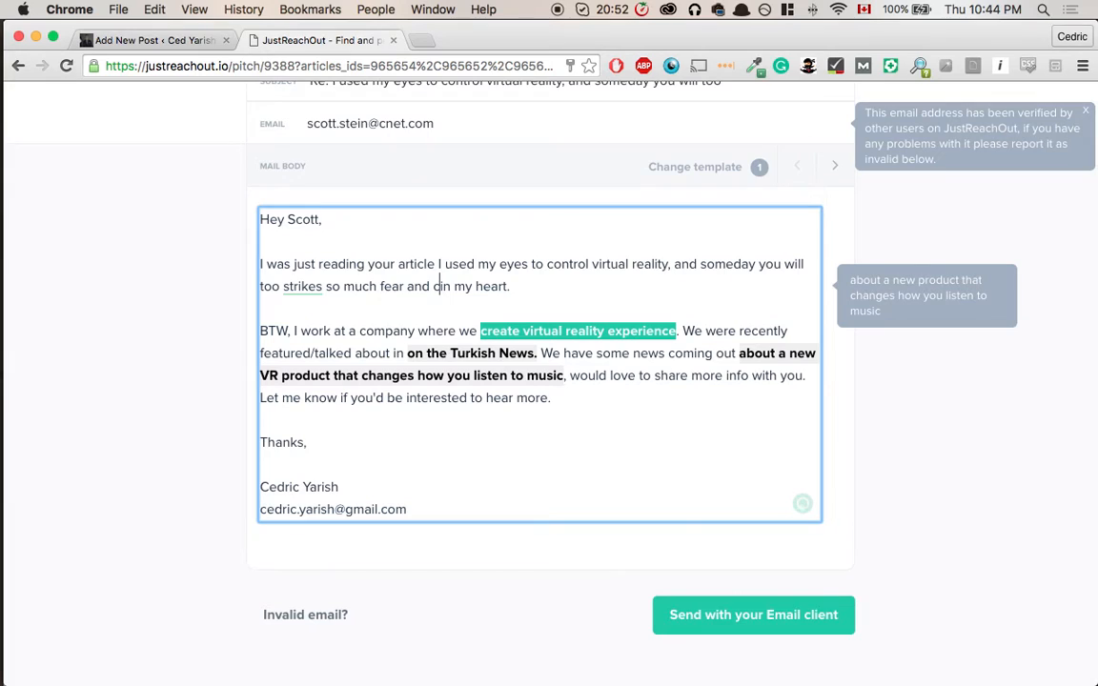
type("uriousity")
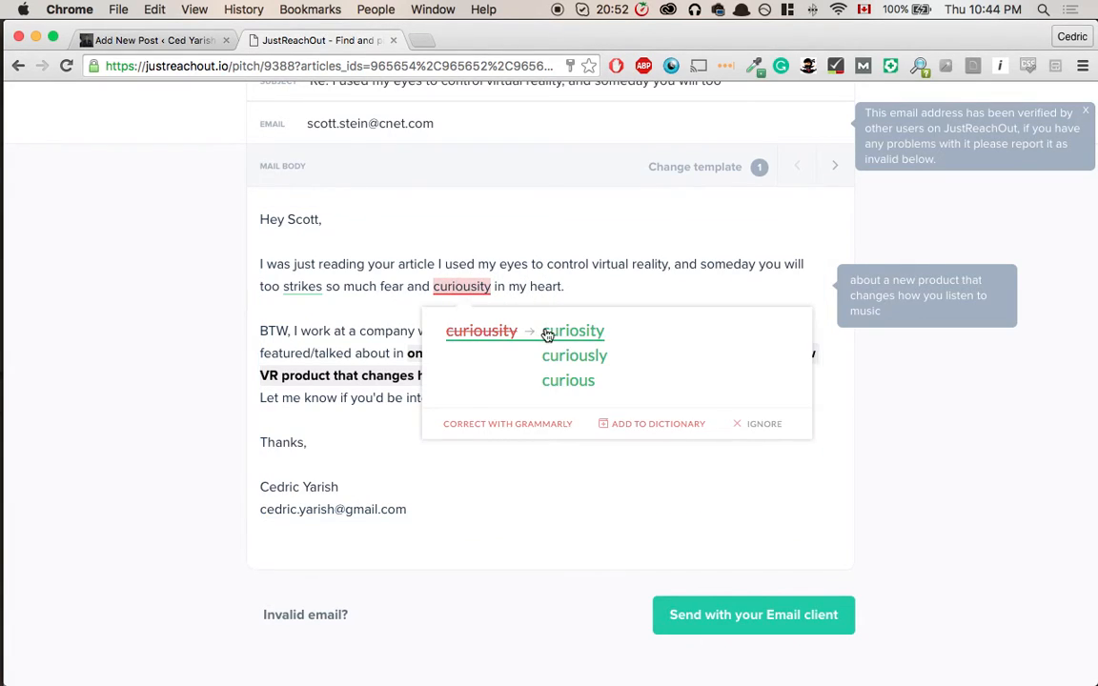
left_click(553, 332)
left_click(609, 398)
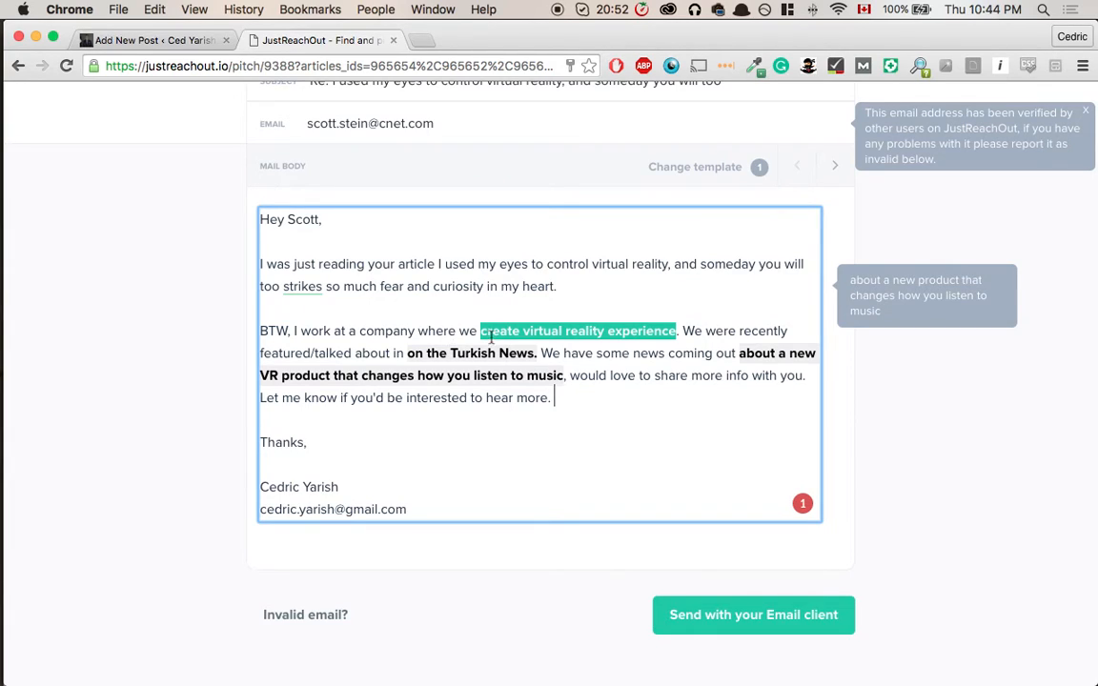
left_click(677, 332)
type("s")
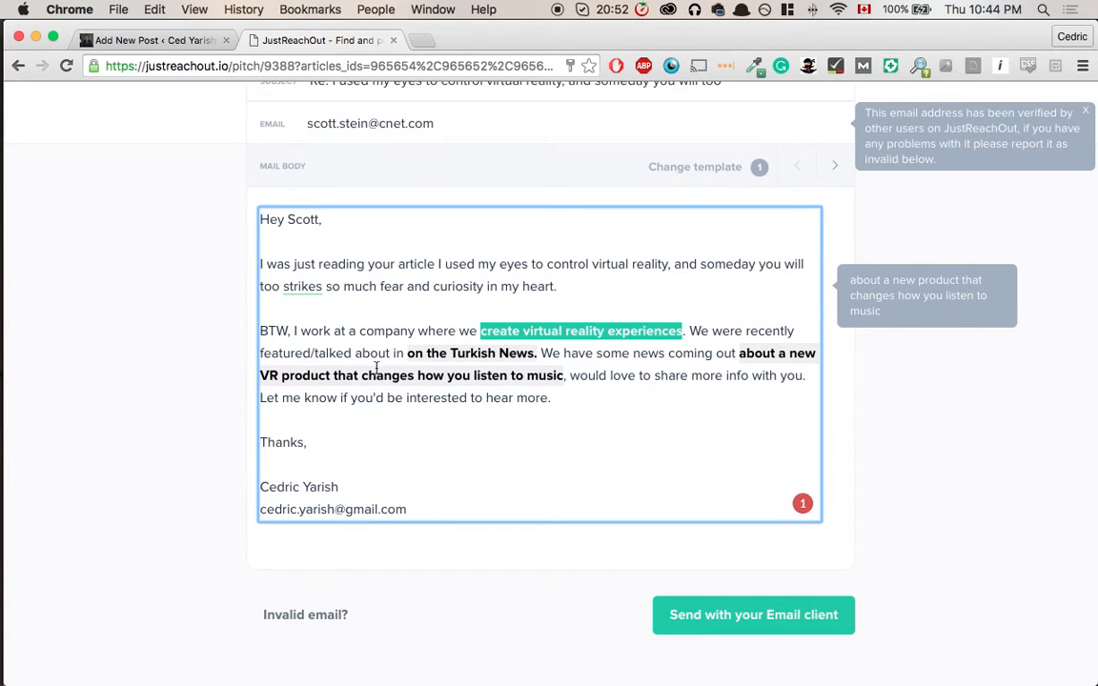
left_click_drag(387, 353, 408, 354)
key("BackSpace")
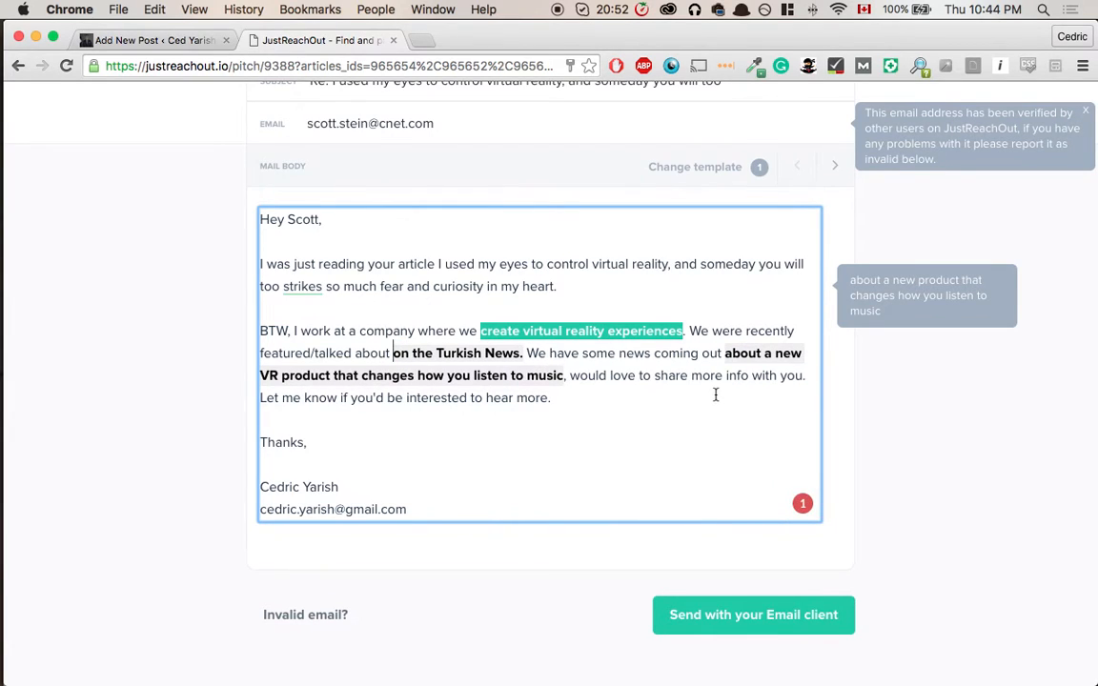
scroll(715, 395, "down", 1)
left_click(750, 588)
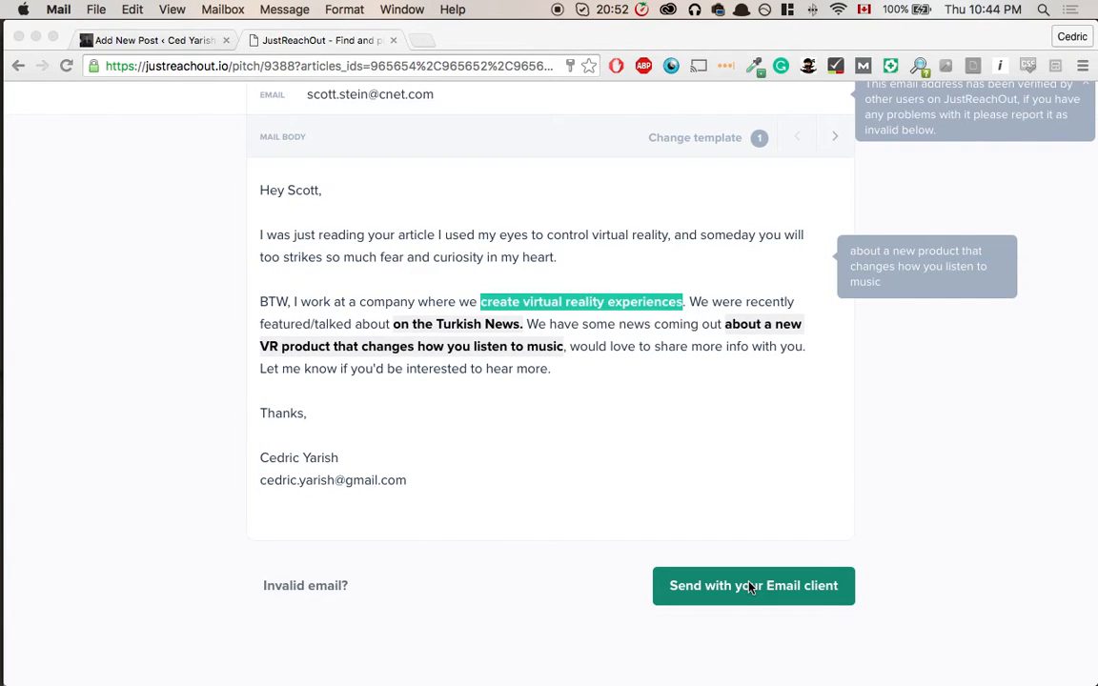
scroll(699, 590, "down", 2)
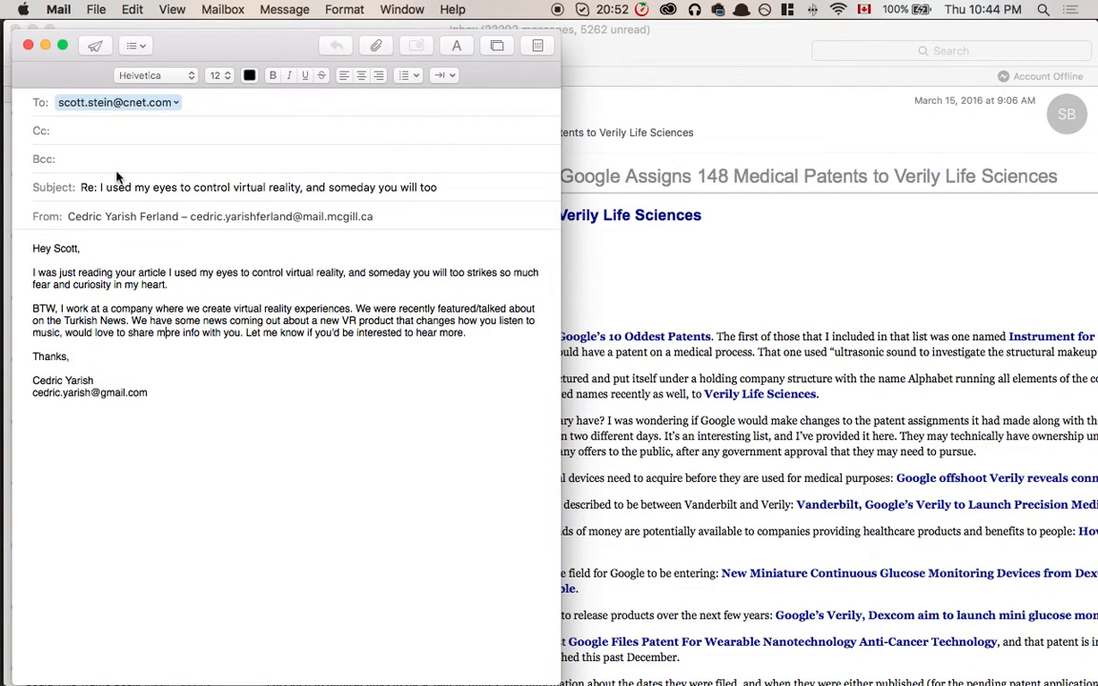
- Close the pre-filled Mail message, reopen it from the pitch, and dismiss it again
left_click(97, 46)
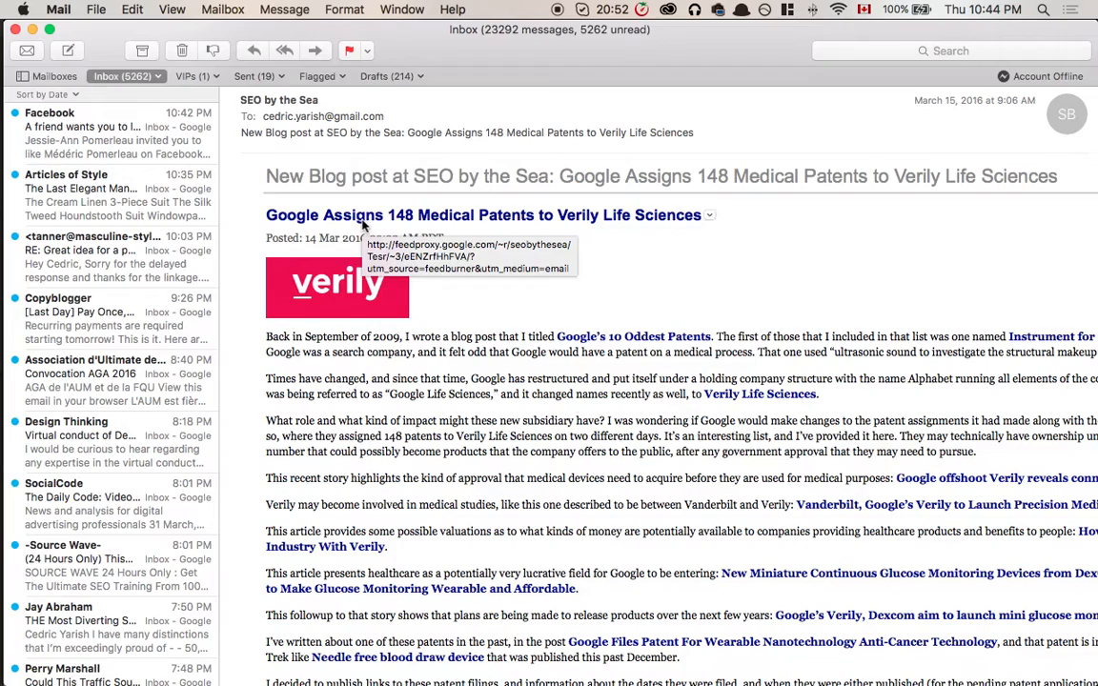
key("super+Tab")
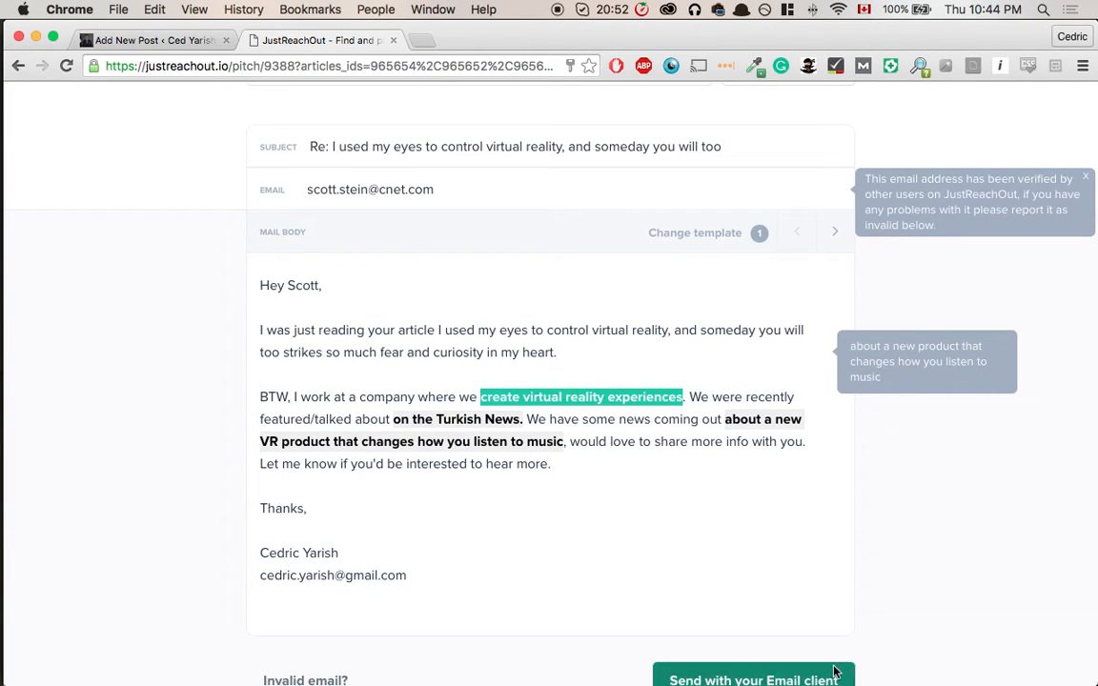
left_click(836, 672)
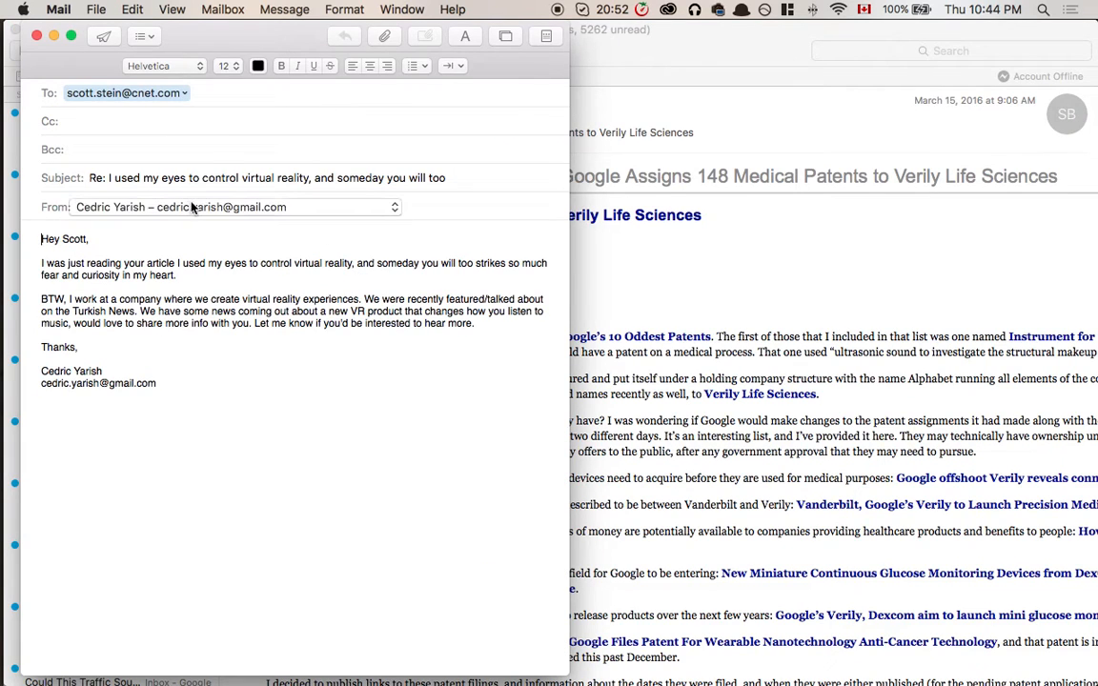
key("super+shift+d")
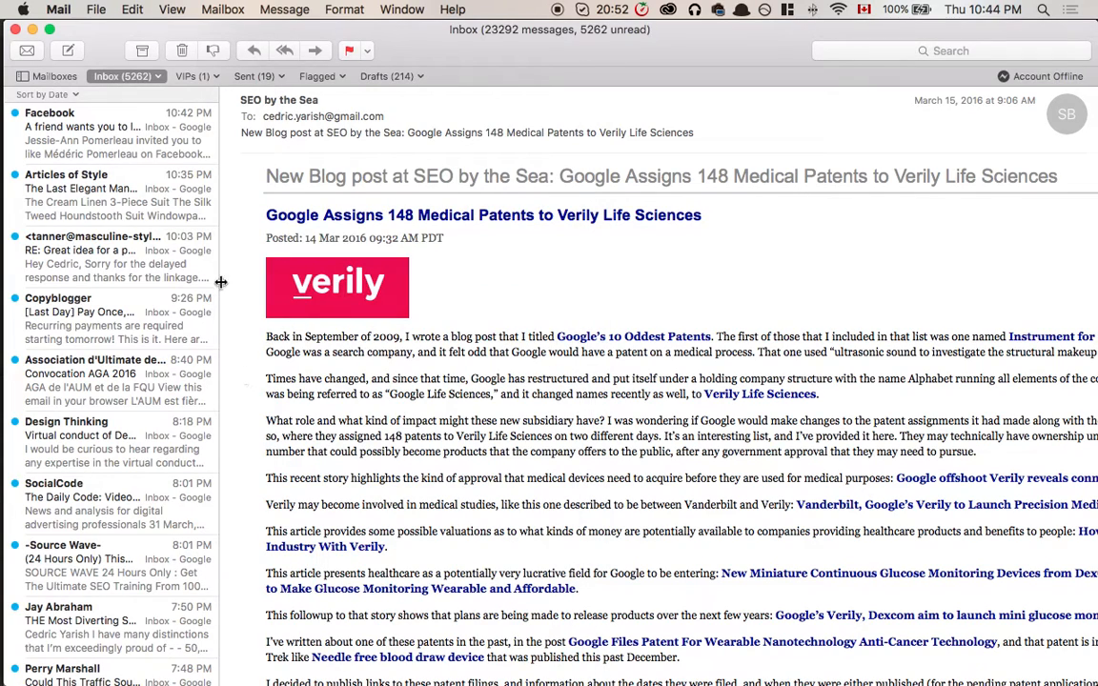
- Bring the Mail account online, check Inbox and Sent messages, and return to the browser
left_click(244, 79)
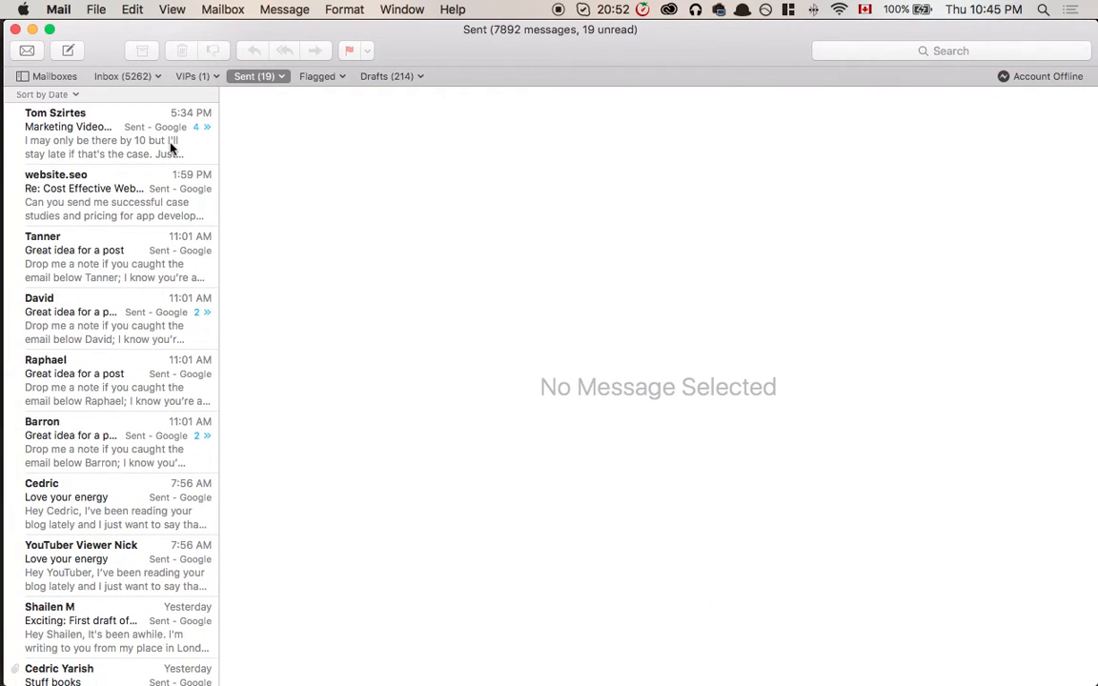
left_click(1042, 78)
left_click(96, 79)
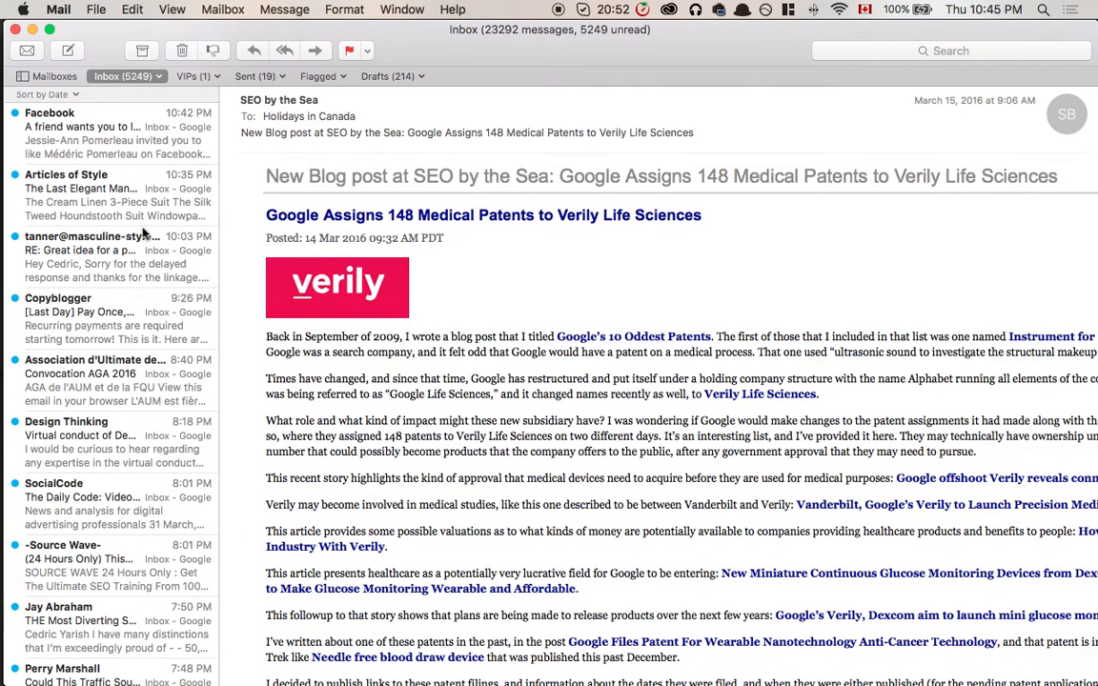
left_click(145, 234)
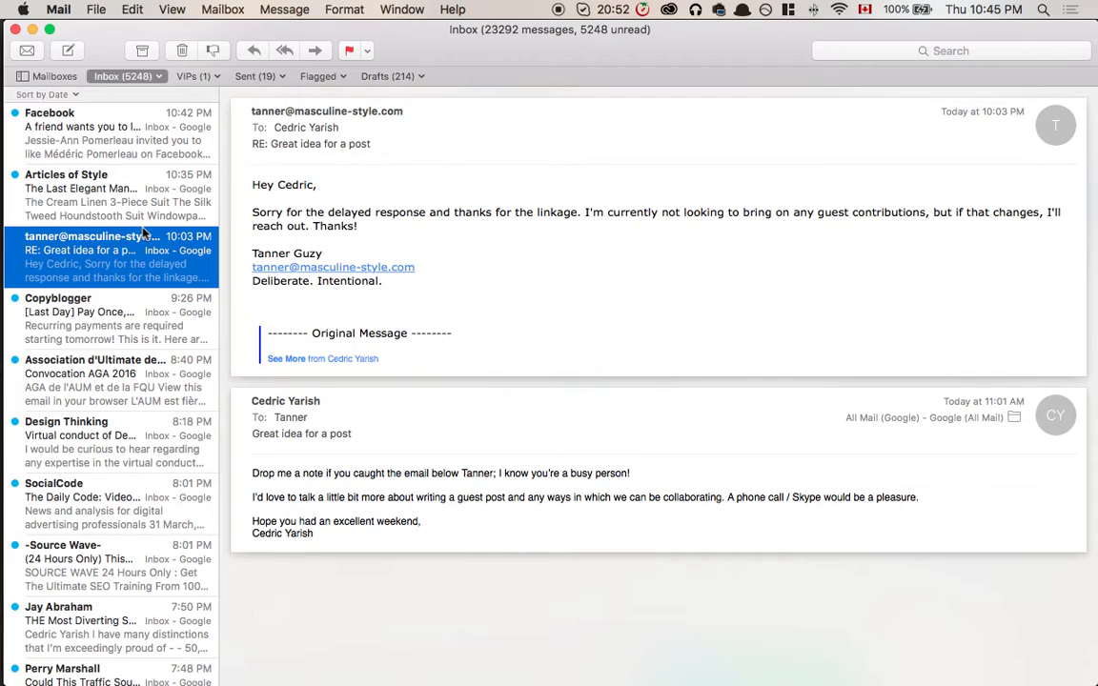
left_click(108, 145)
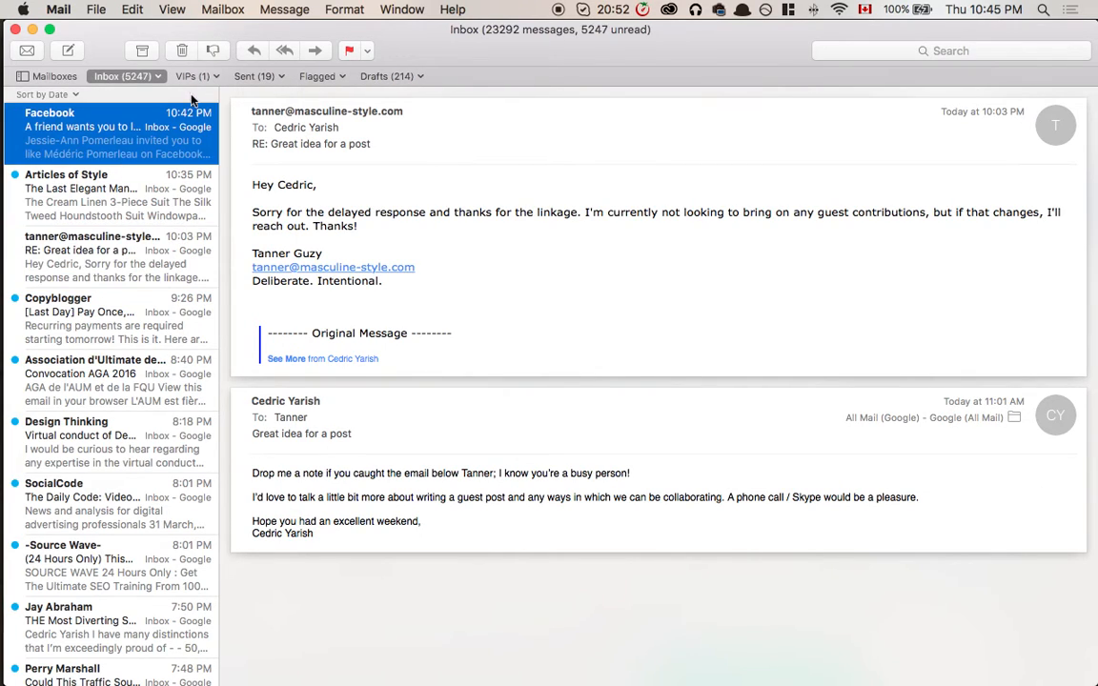
left_click(257, 78)
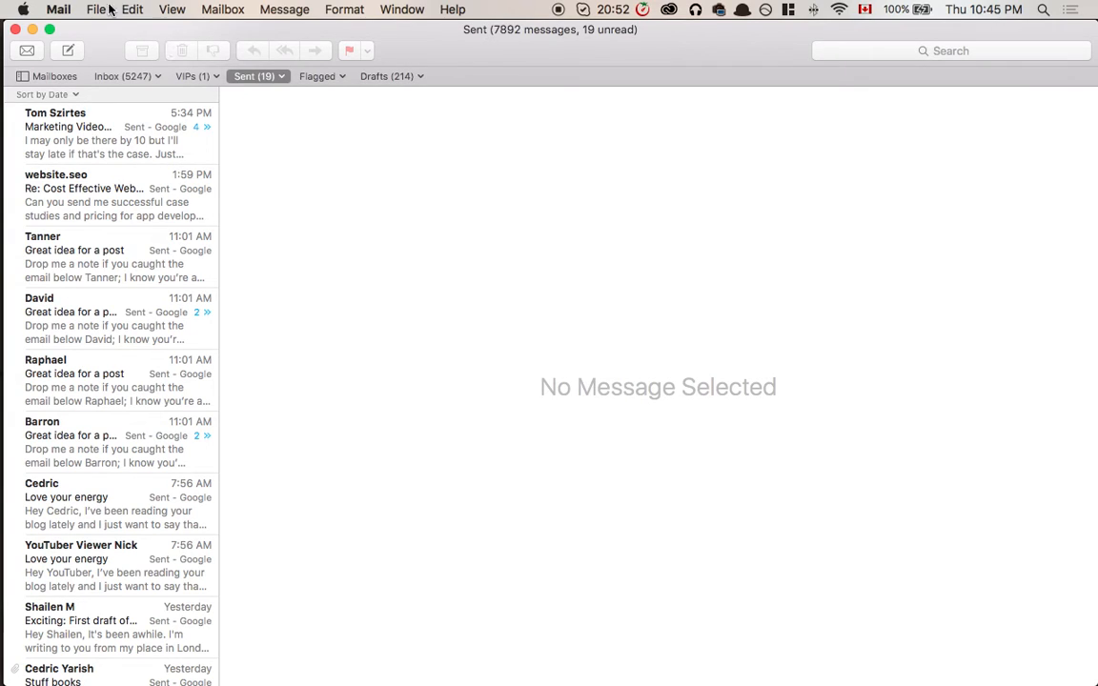
key("super+Tab")
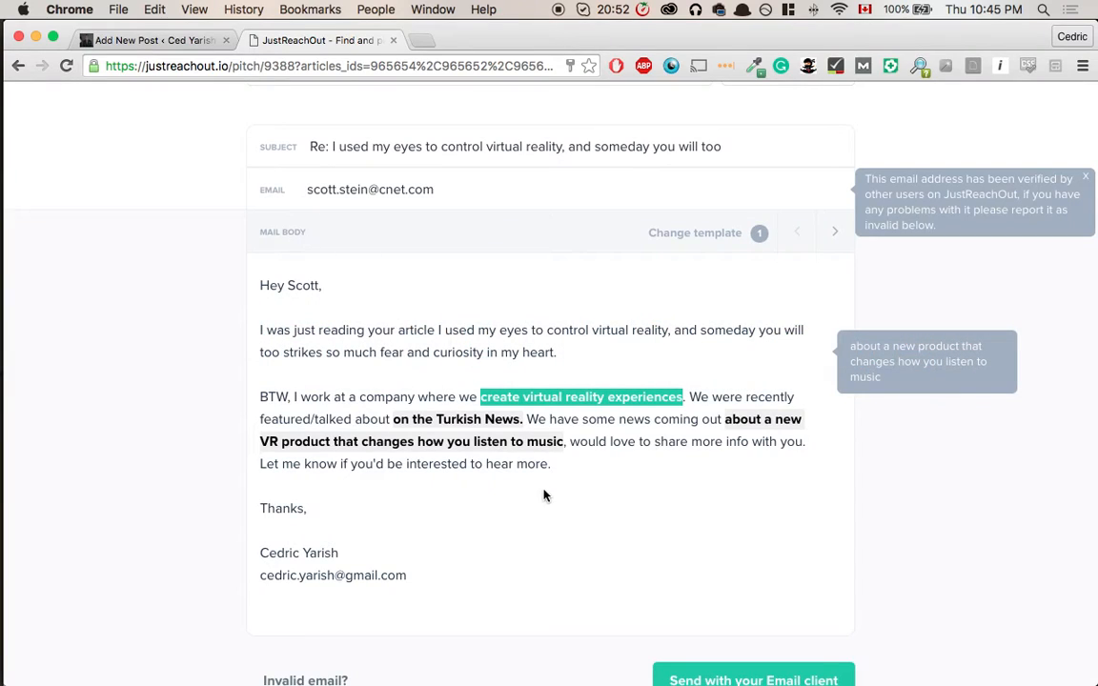
left_click(421, 577)
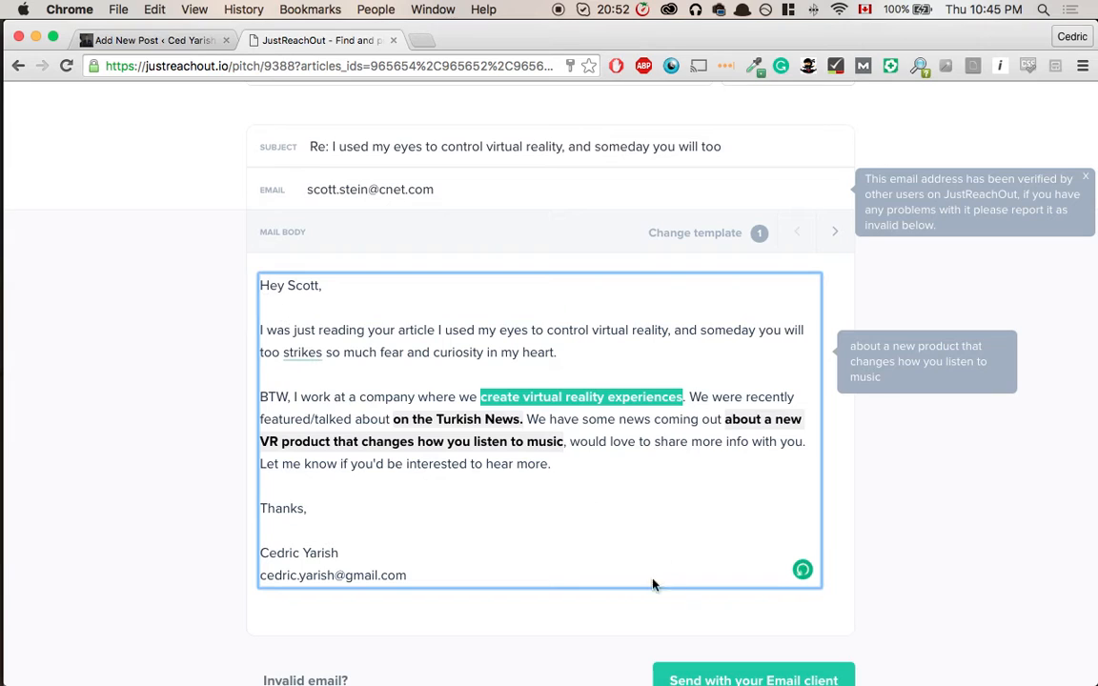
scroll(654, 584, "down", 1)
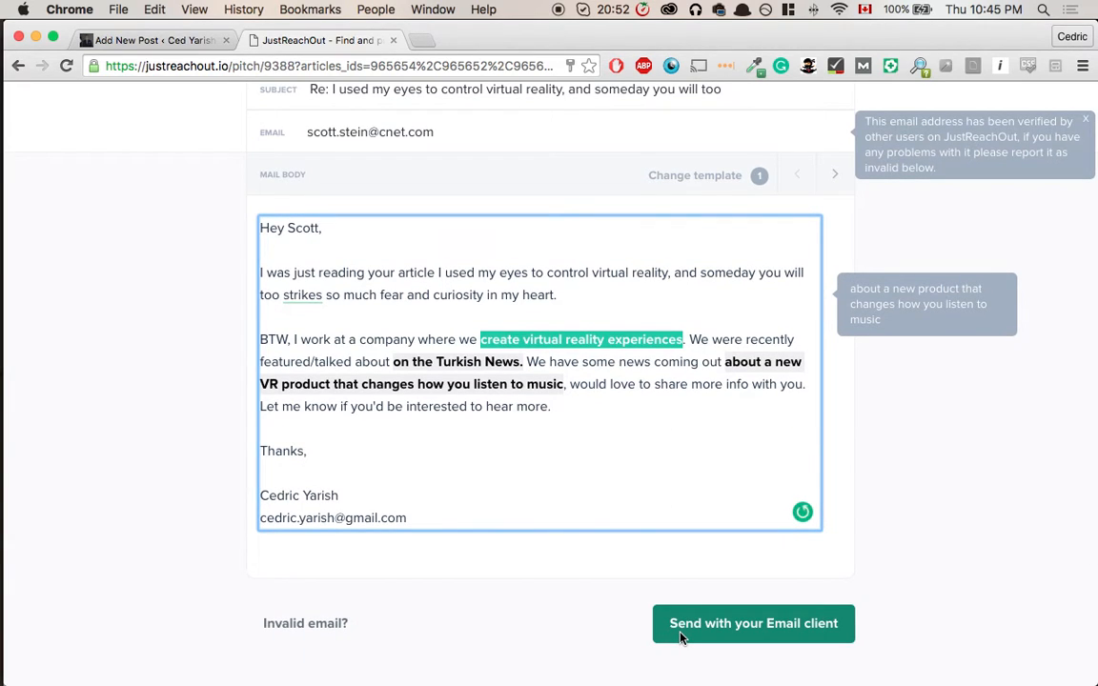
scroll(600, 309, "up", 3)
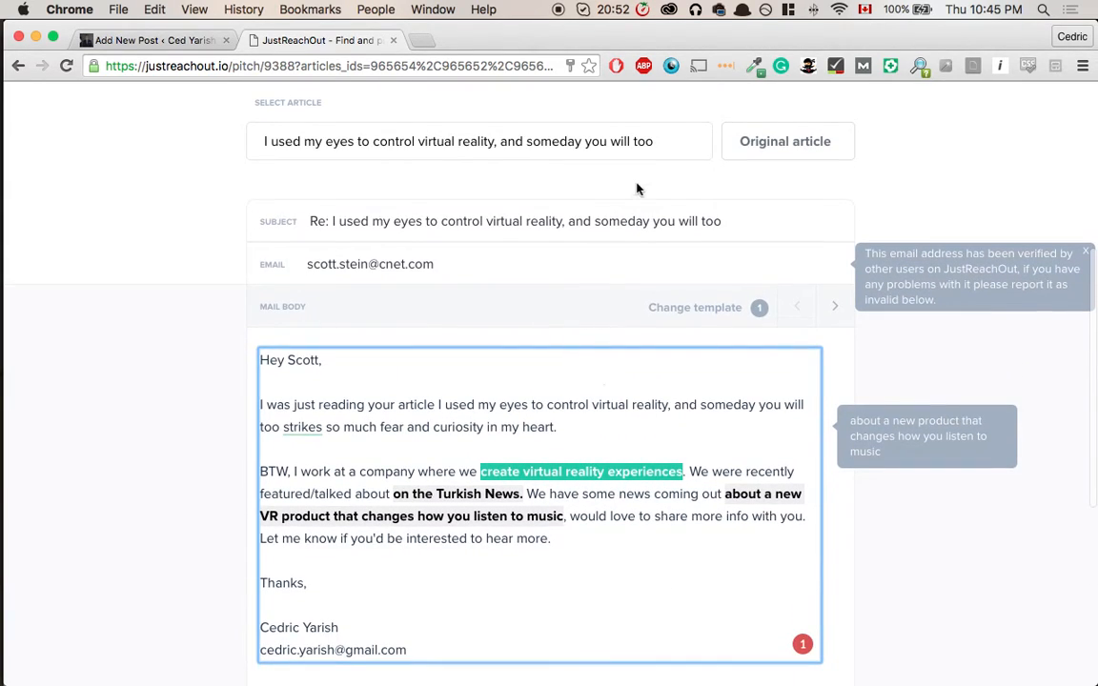
scroll(639, 191, "up", 4)
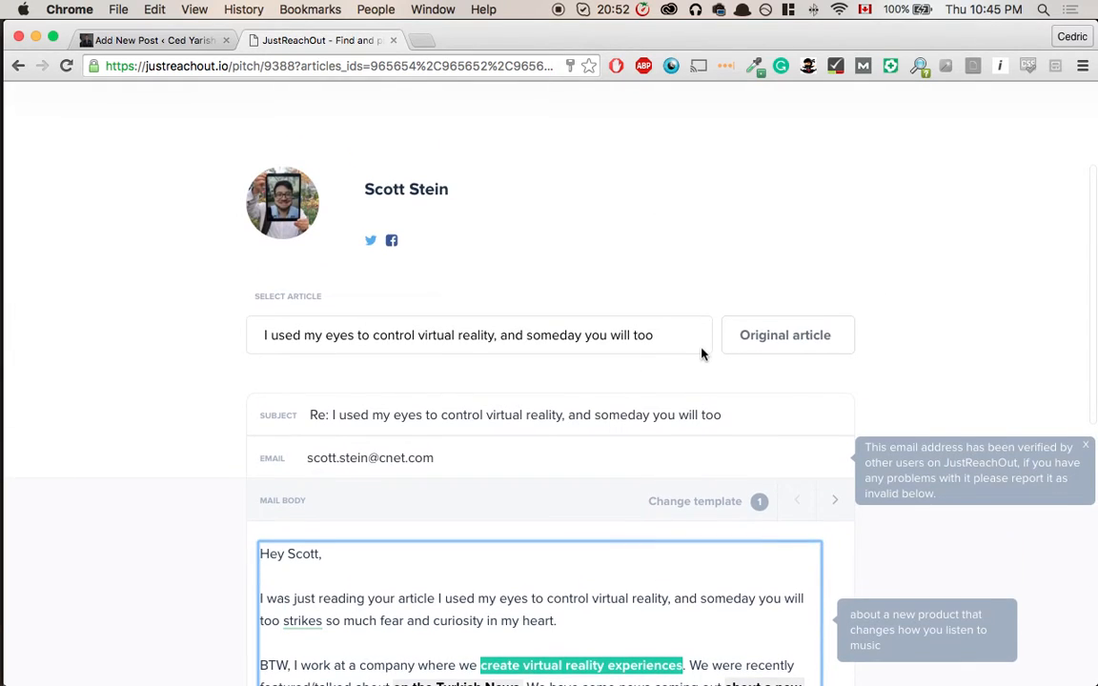
scroll(702, 355, "up", 2)
scroll(702, 354, "up", 2)
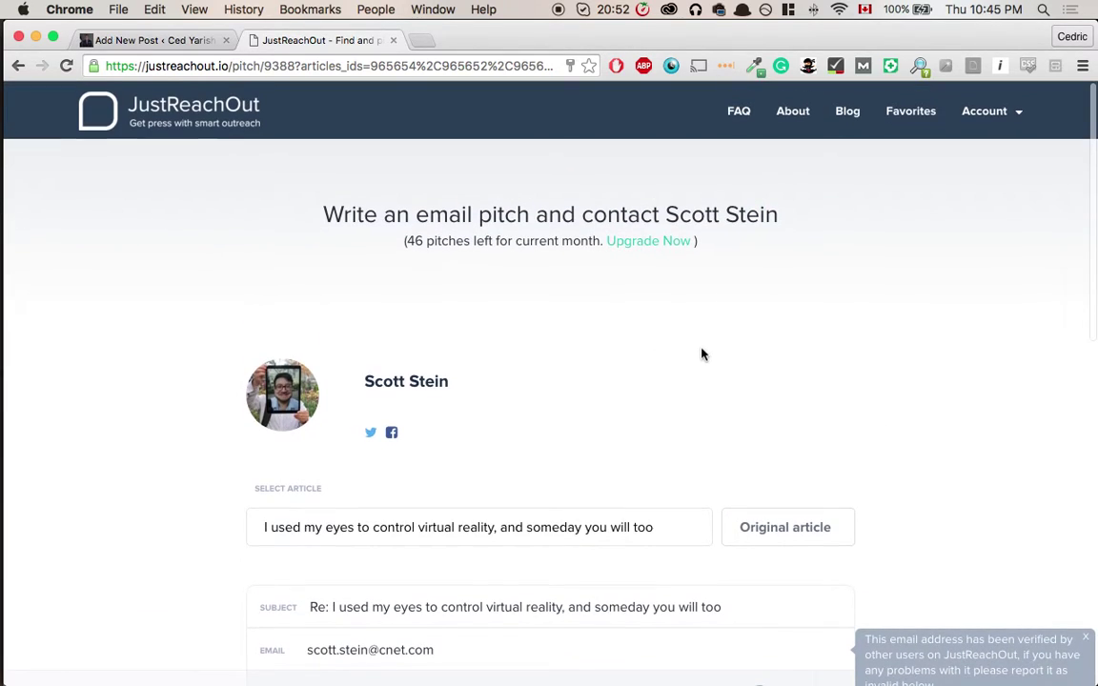
- Open Scott Stein's original CNET VR article and start a new browser tab
left_click(811, 542)
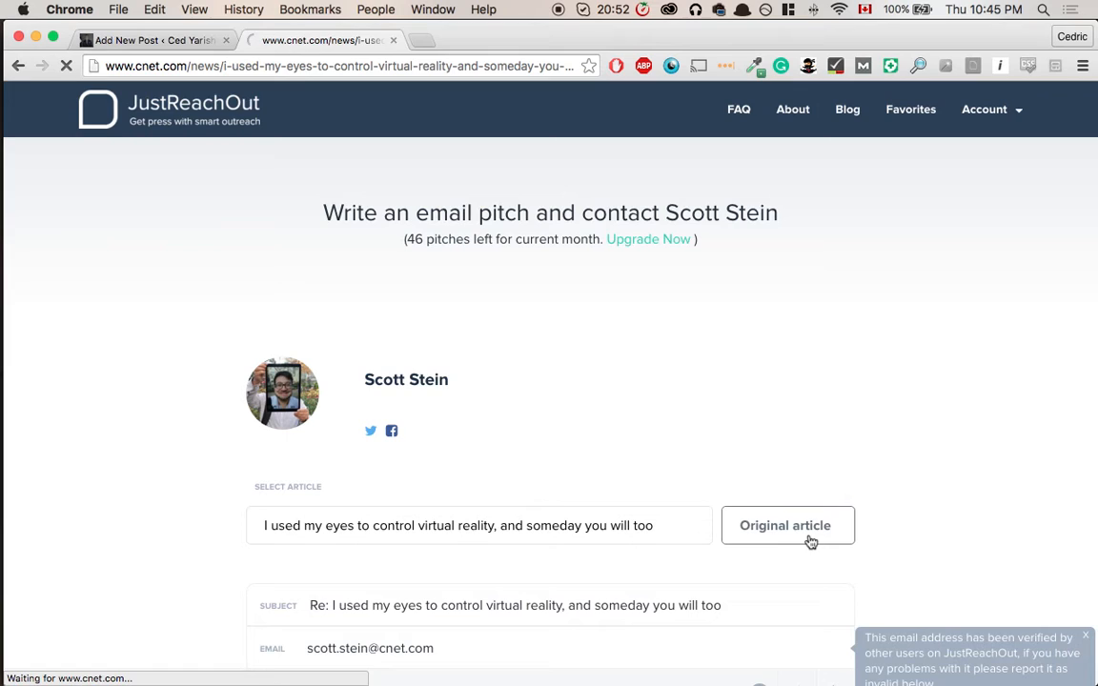
scroll(411, 386, "down", 3)
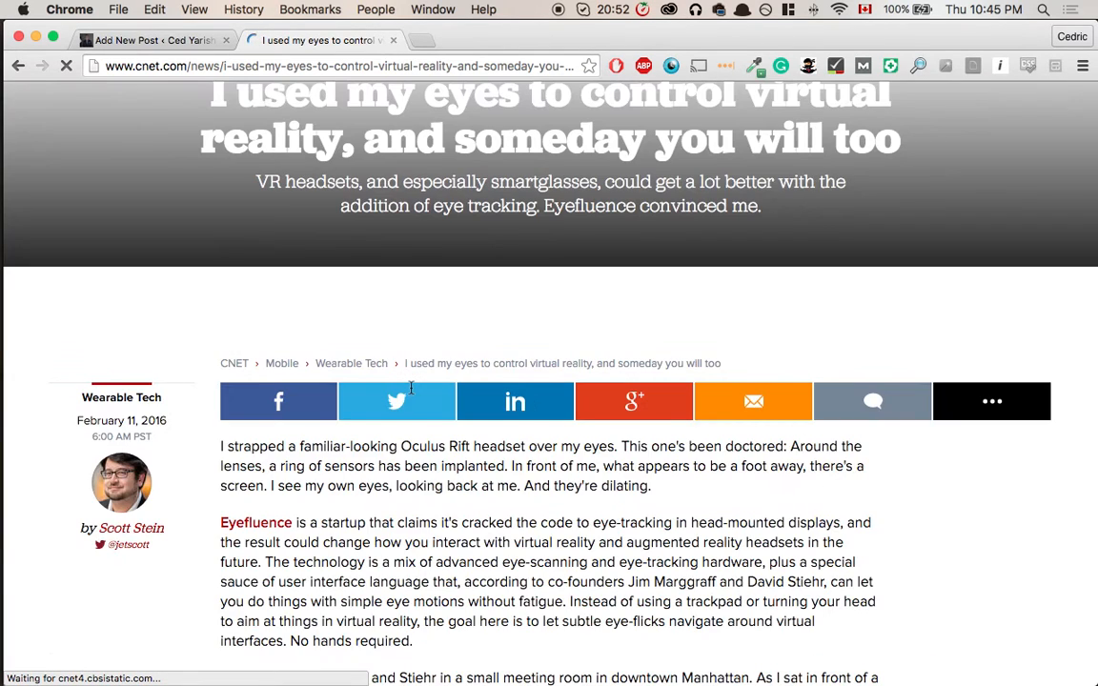
scroll(411, 386, "down", 2)
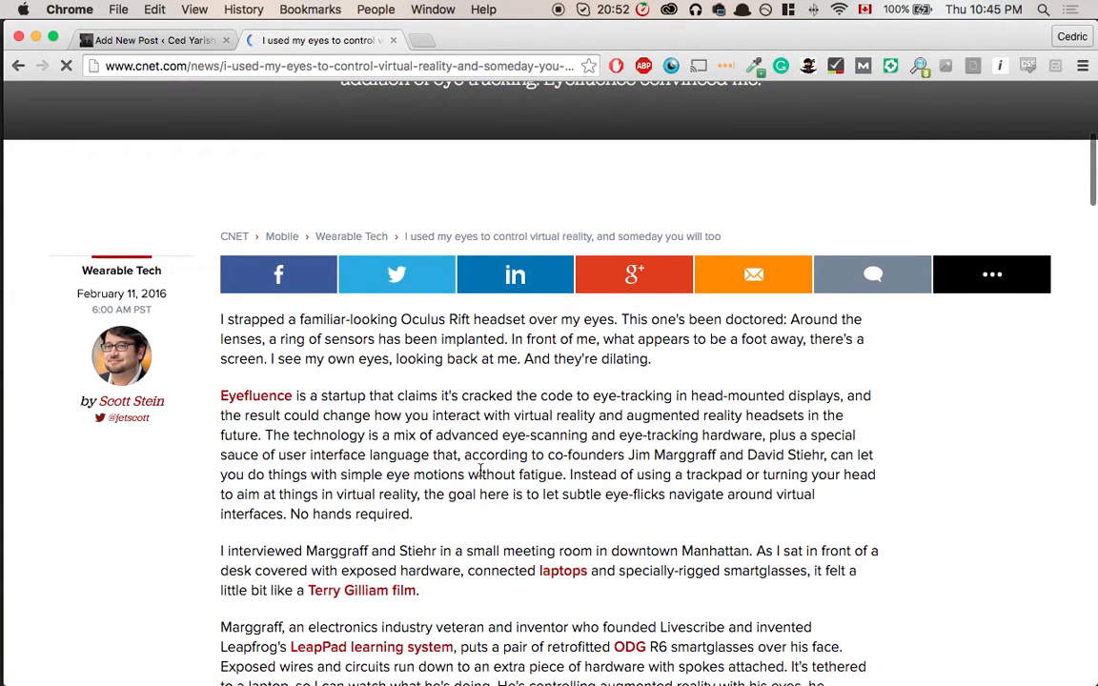
scroll(480, 470, "down", 5)
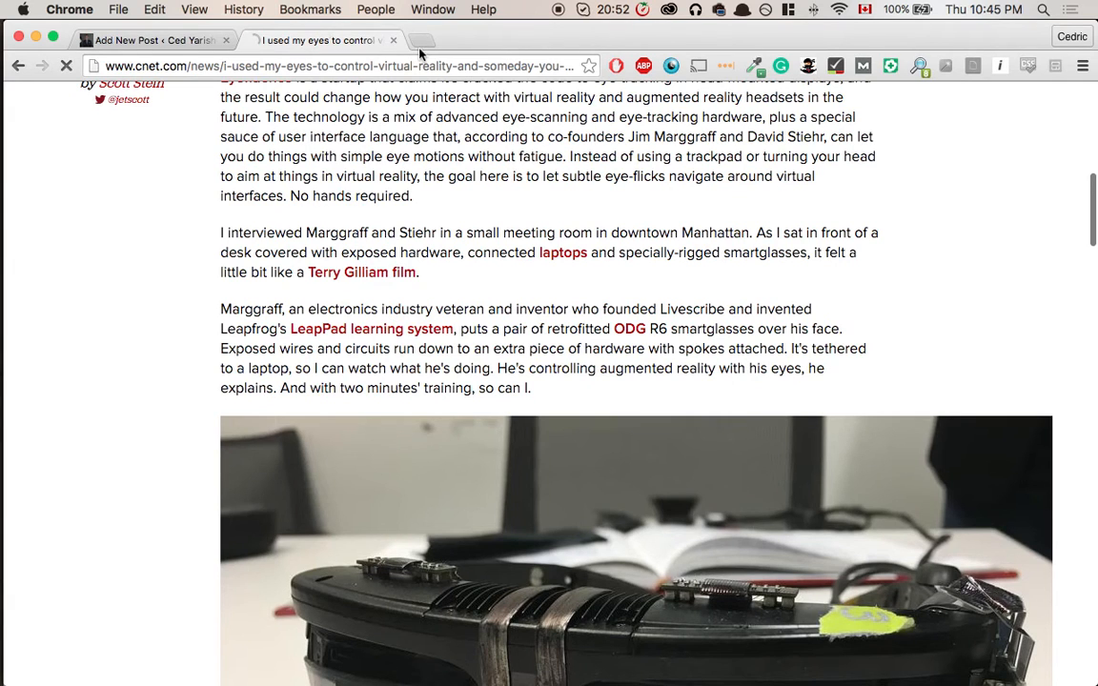
left_click(422, 34)
type("justreachout.io")
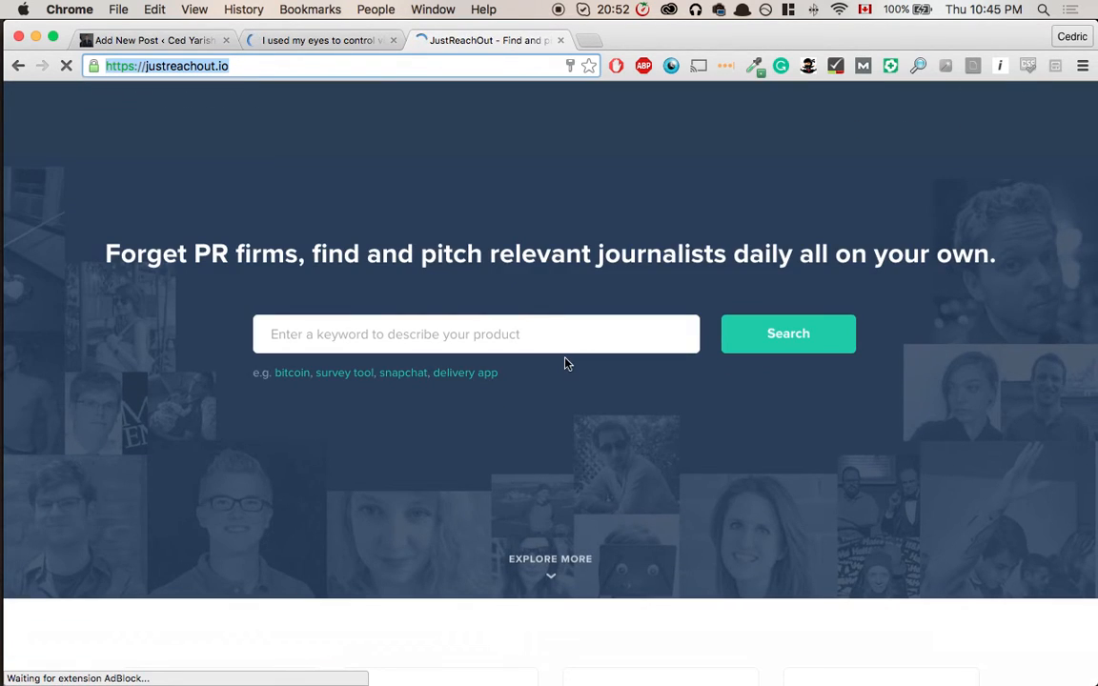
scroll(565, 363, "down", 5)
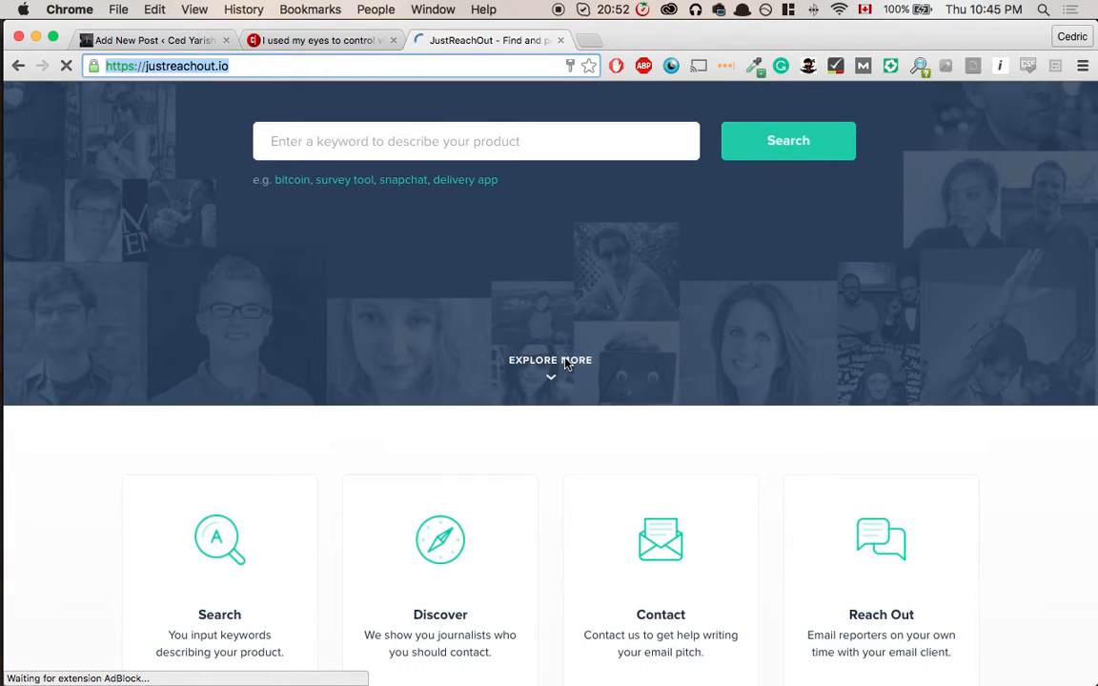
scroll(563, 363, "down", 4)
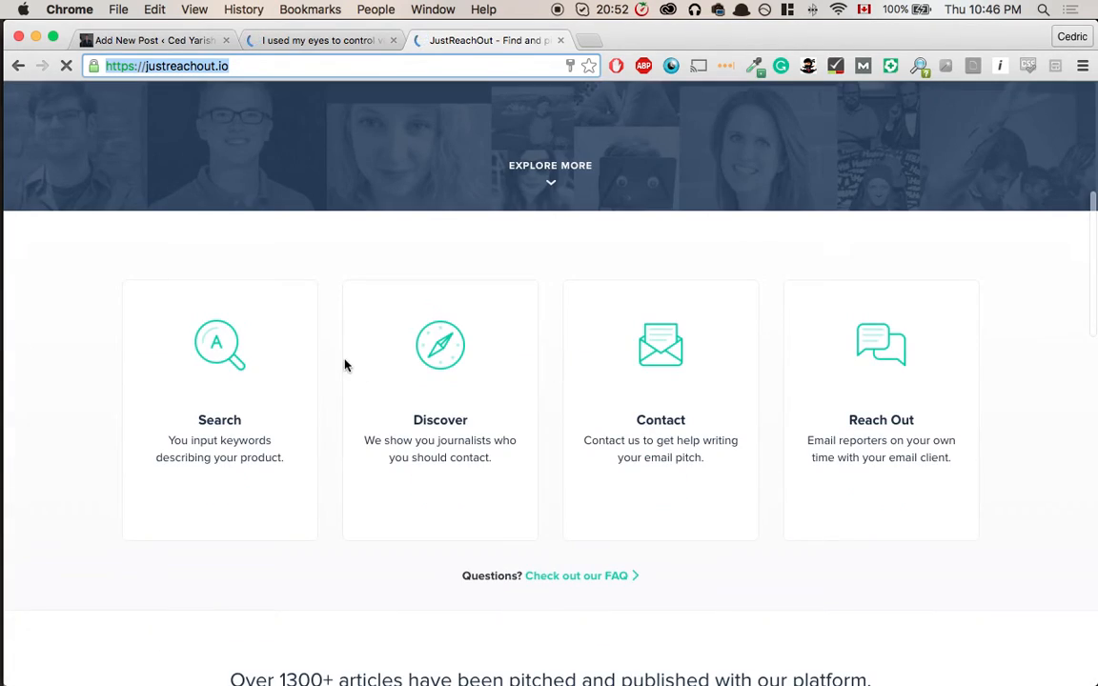
scroll(582, 486, "down", 1)
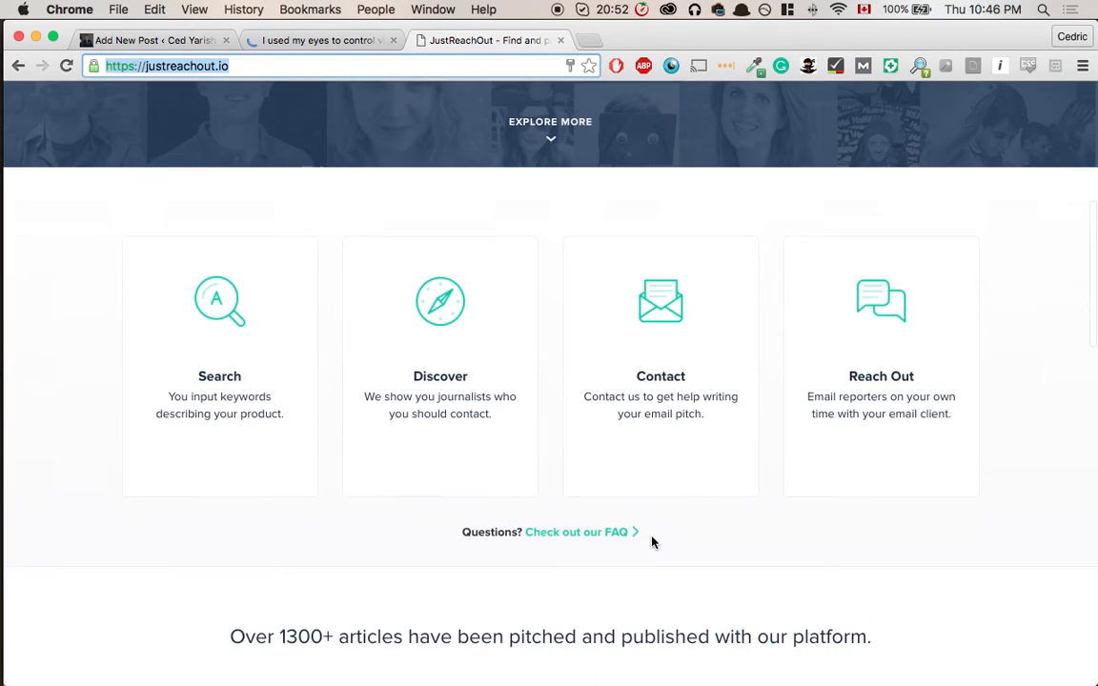
scroll(710, 413, "down", 2)
scroll(710, 413, "down", 3)
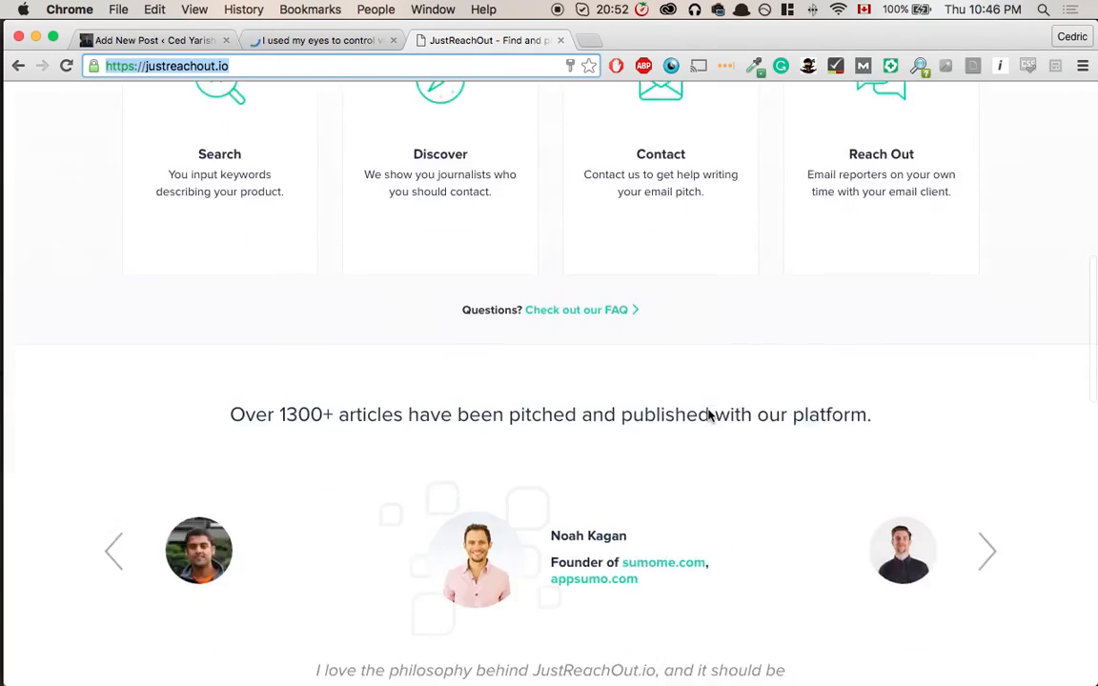
scroll(708, 416, "down", 3)
scroll(709, 415, "down", 3)
scroll(708, 415, "down", 5)
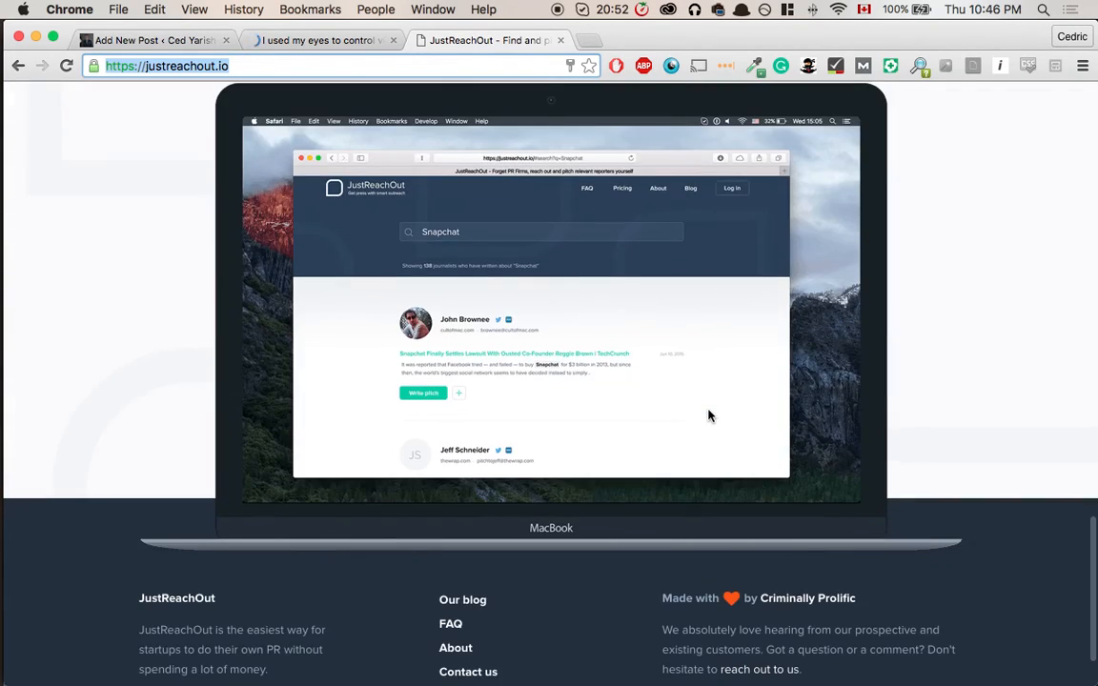
scroll(709, 415, "down", 1)
scroll(708, 415, "up", 15)
scroll(708, 416, "up", 10)
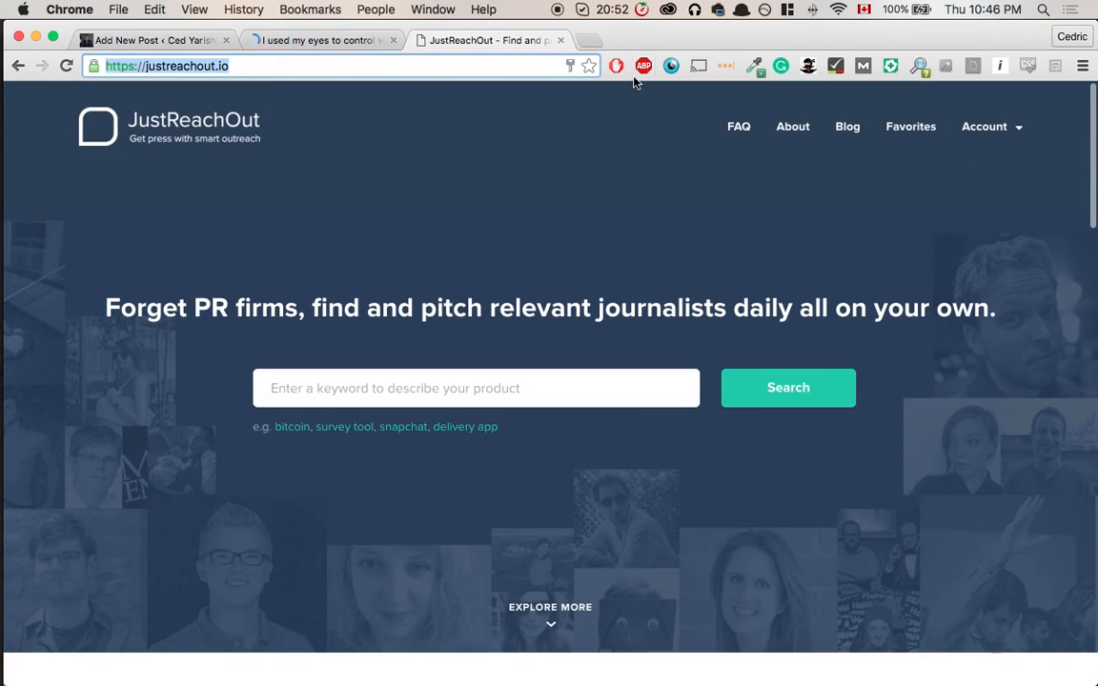